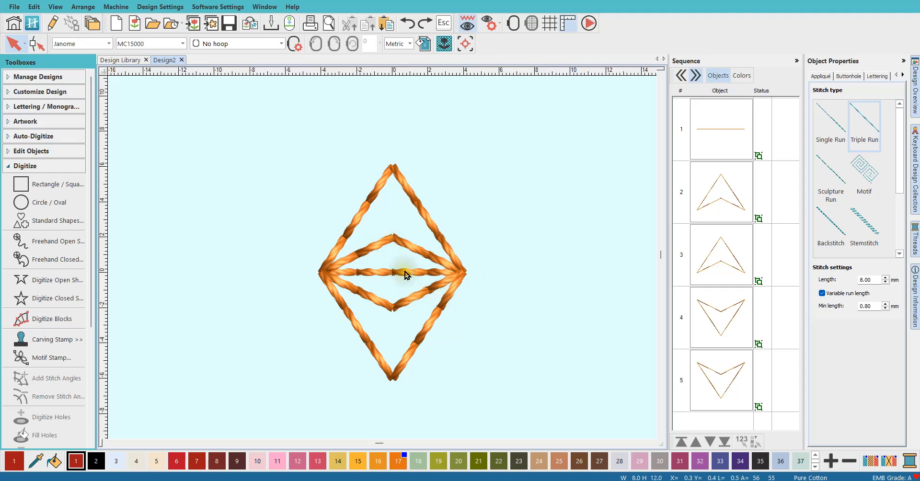
Set up an open shape outline using the Motif stitch type with Sashiko category pattern S002.
scroll(383, 258, "down", 1)
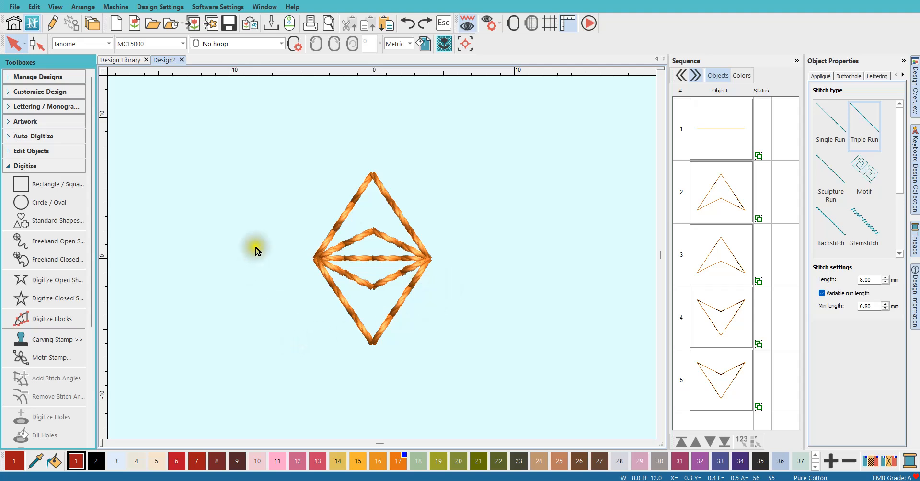
scroll(372, 248, "down", 1)
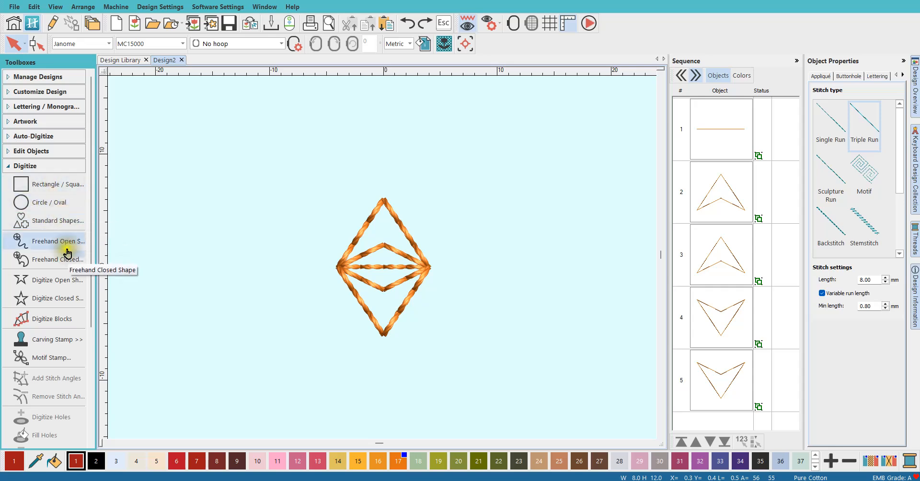
left_click(52, 286)
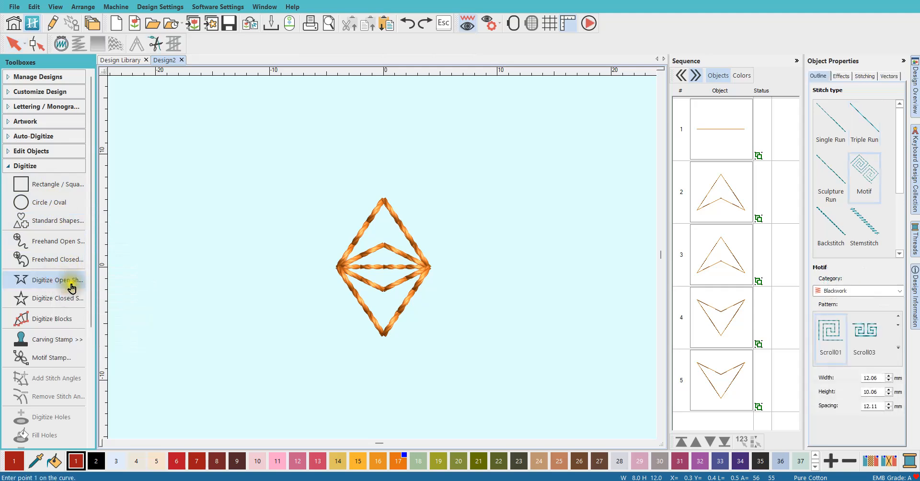
left_click(862, 173)
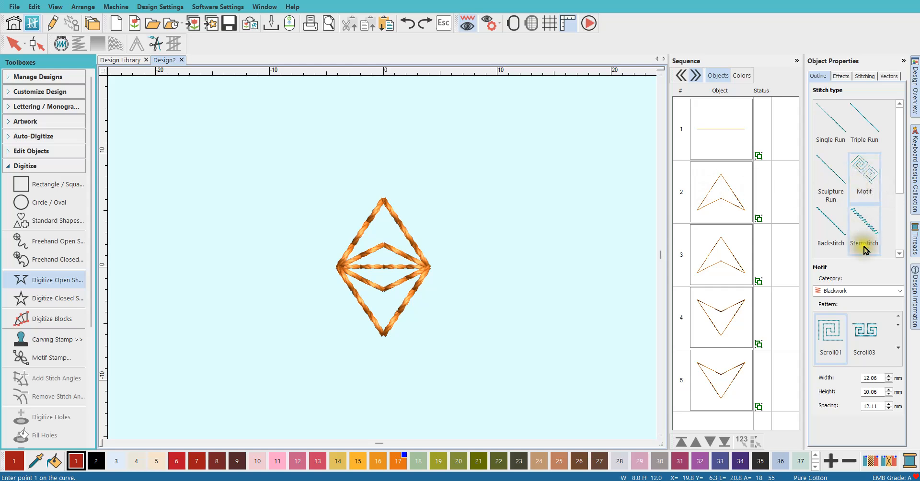
left_click(873, 293)
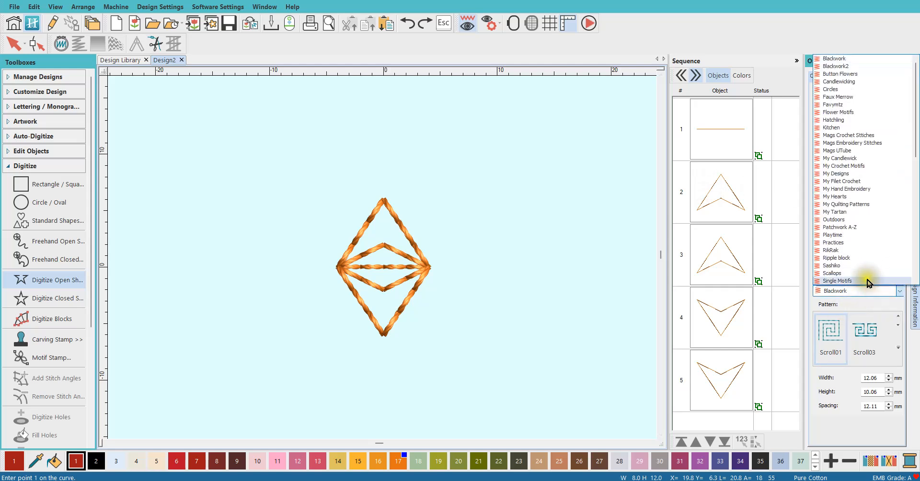
left_click(830, 269)
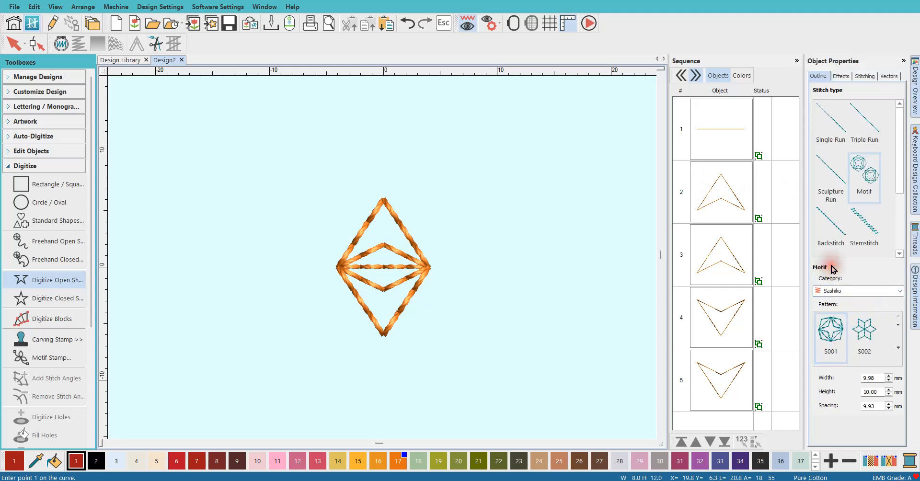
left_click(865, 334)
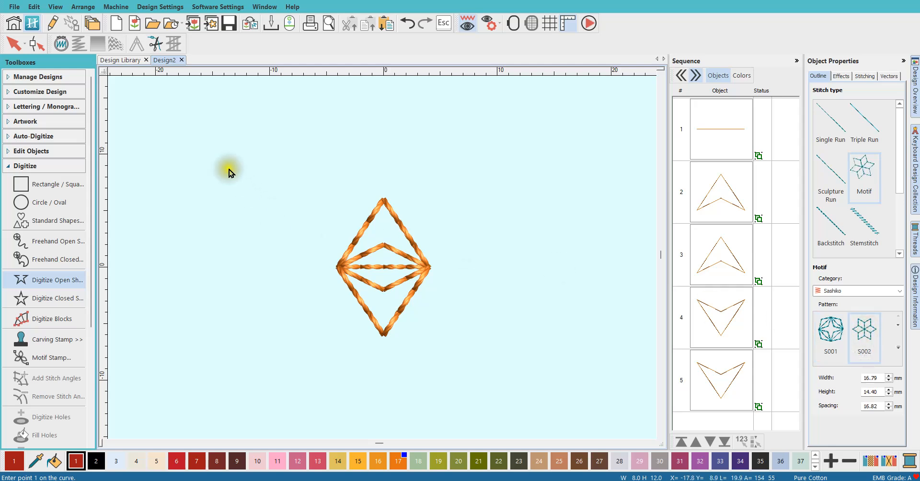
Digitize a roughly horizontal motif line about 33 mm long above the orange diamond.
left_click(177, 131)
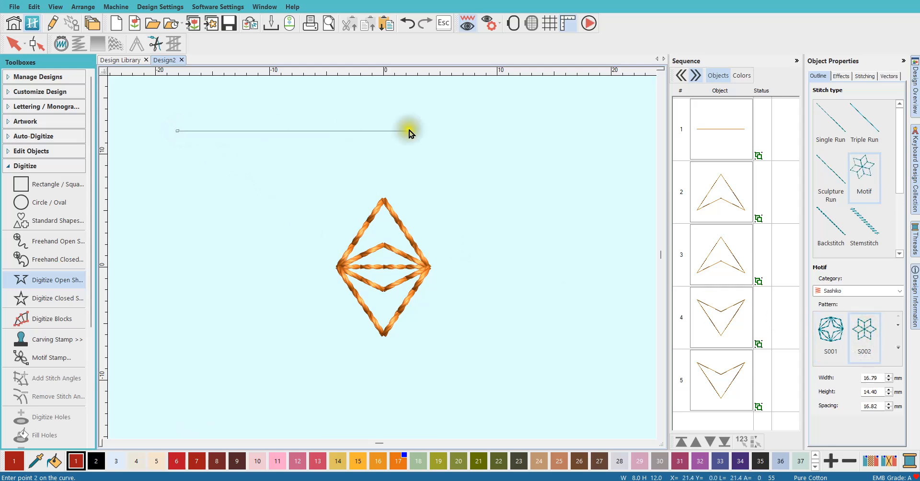
left_click(555, 133)
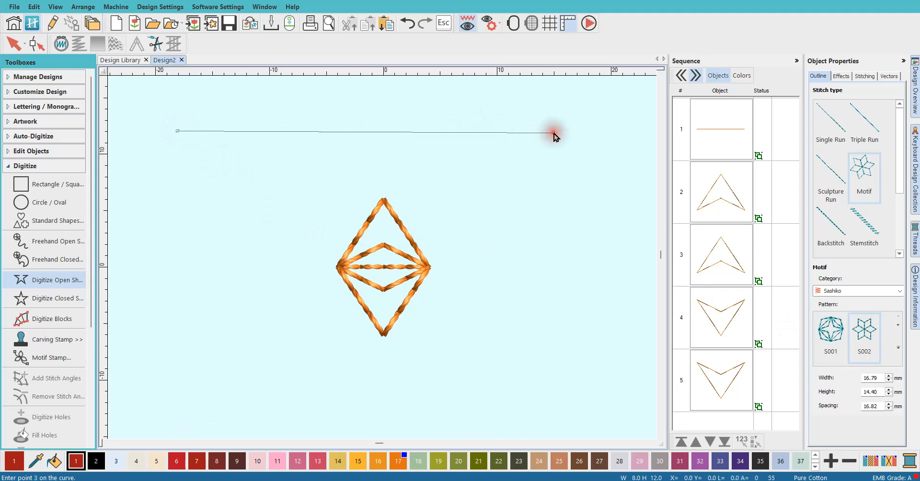
key("Return")
scroll(341, 85, "down", 2)
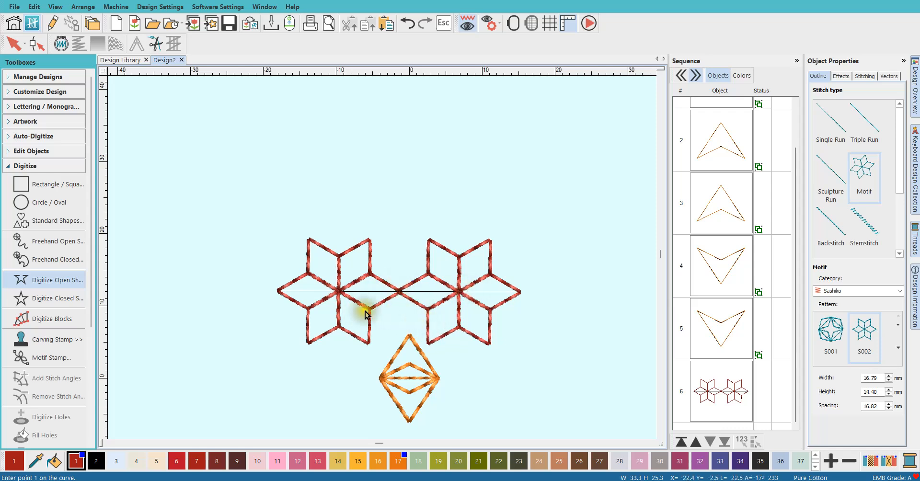
scroll(363, 299, "up", 4)
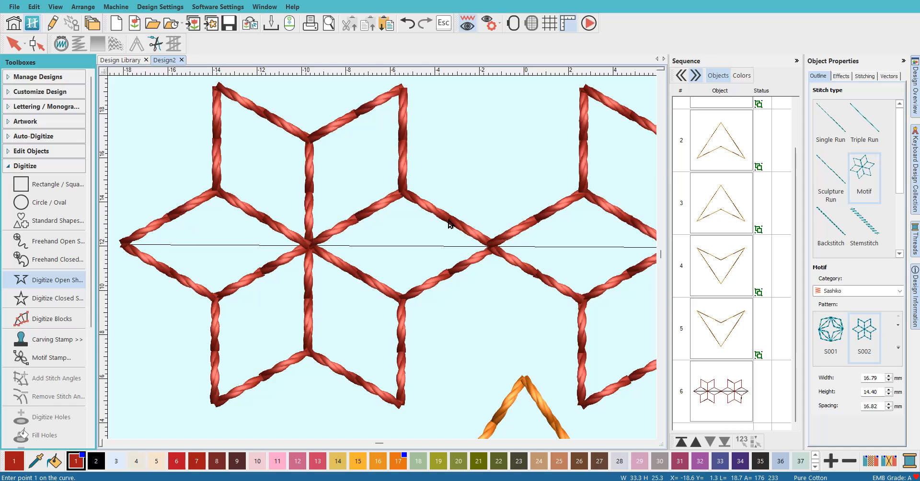
key("Escape")
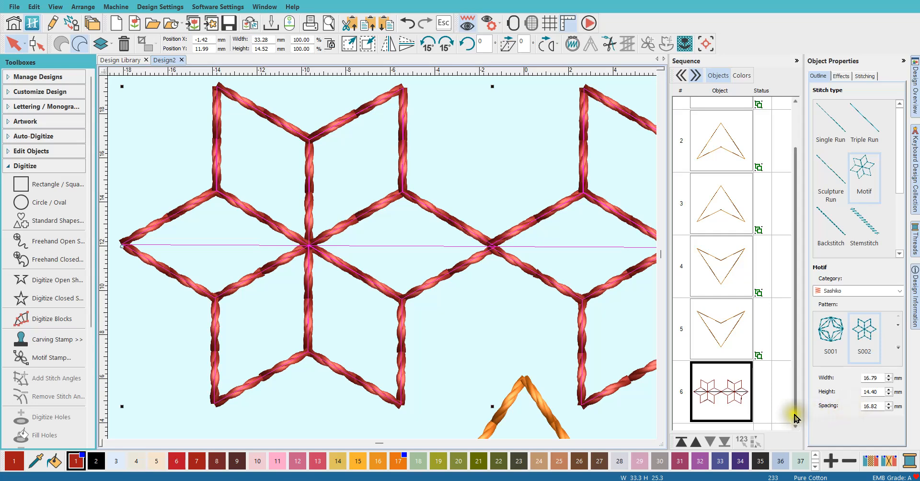
Widen the object properties area and check the needle point color in the background and display color settings.
left_click_drag(803, 410, 746, 410)
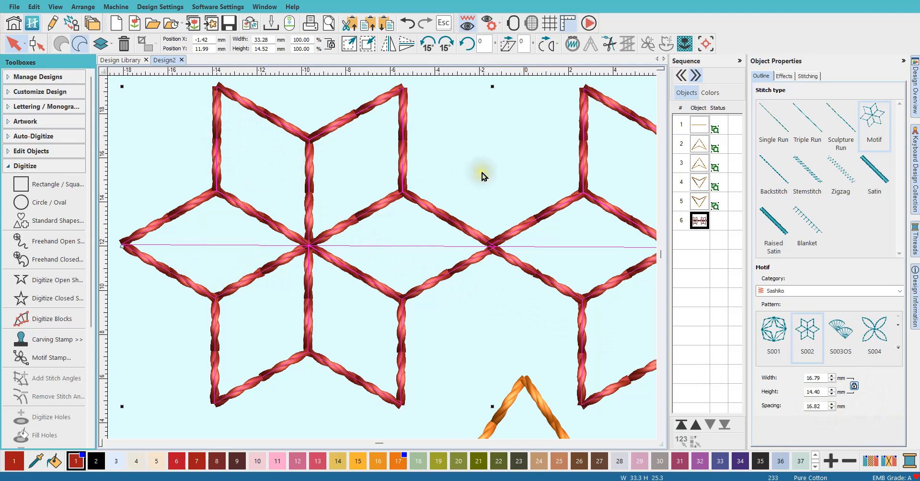
left_click(151, 7)
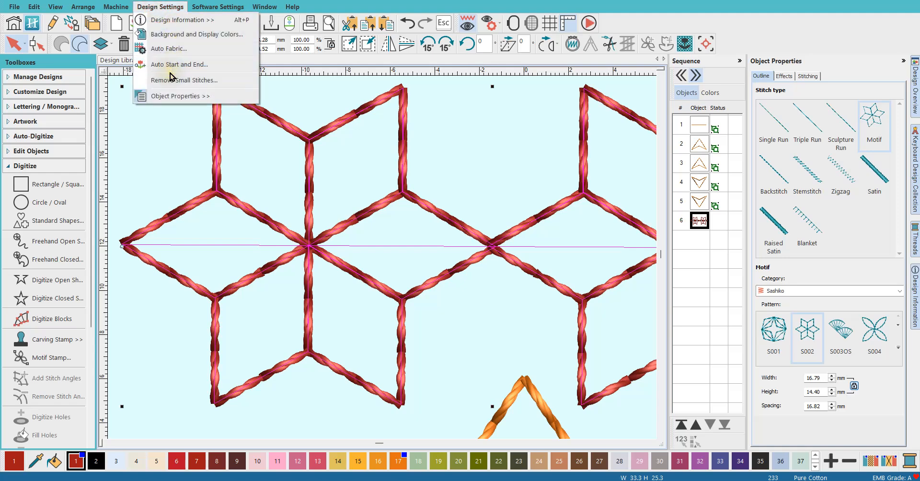
left_click(159, 34)
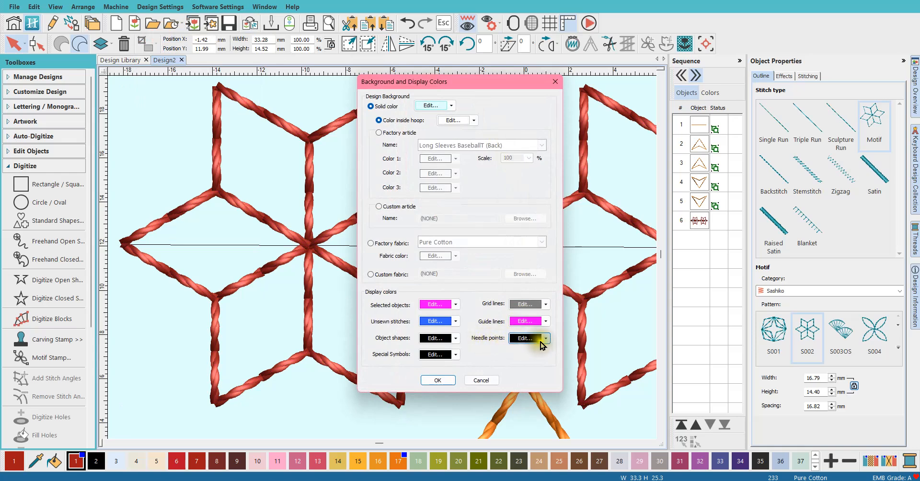
left_click(442, 381)
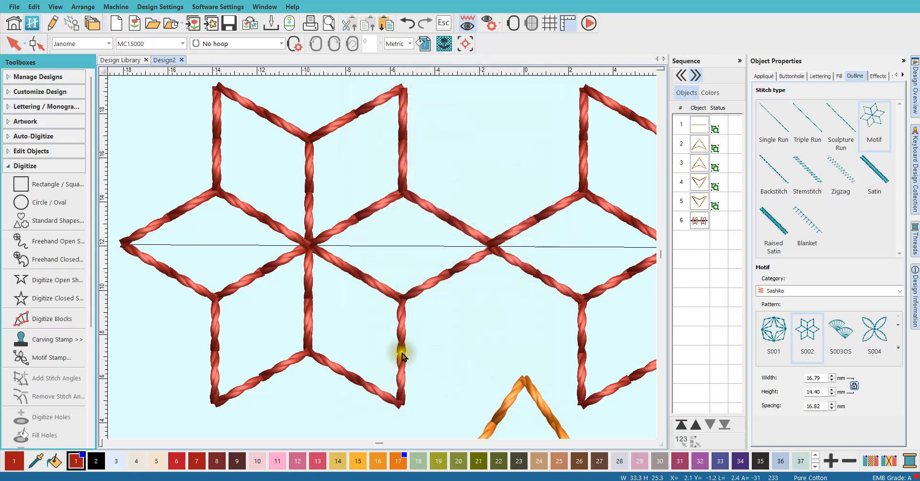
Recolor the star motif line with pink thread color 11 and deselect it.
left_click(419, 292)
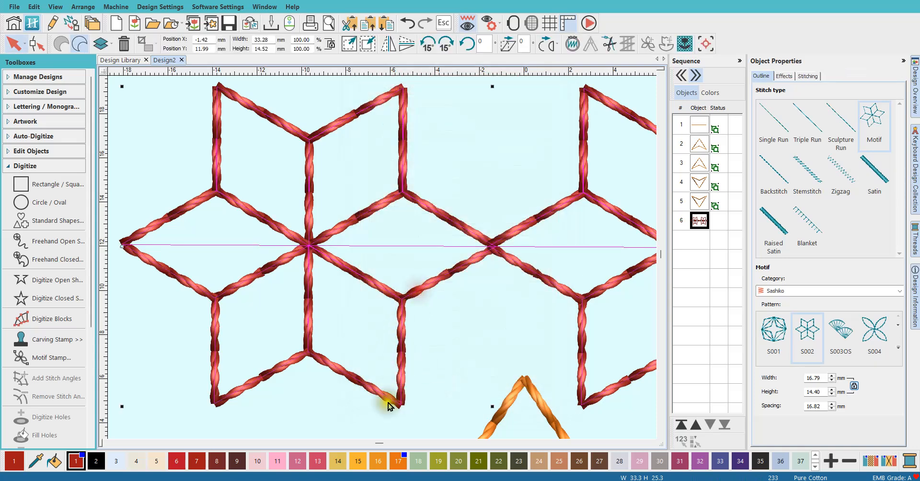
left_click(278, 461)
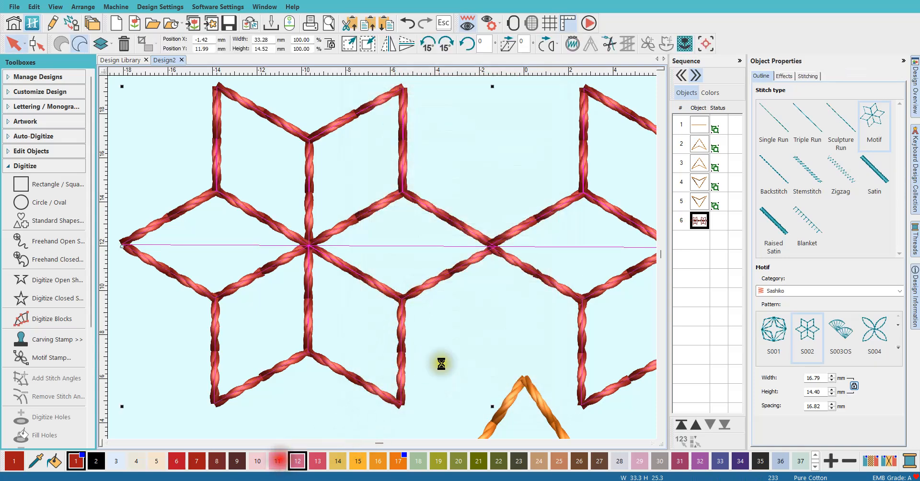
left_click(497, 335)
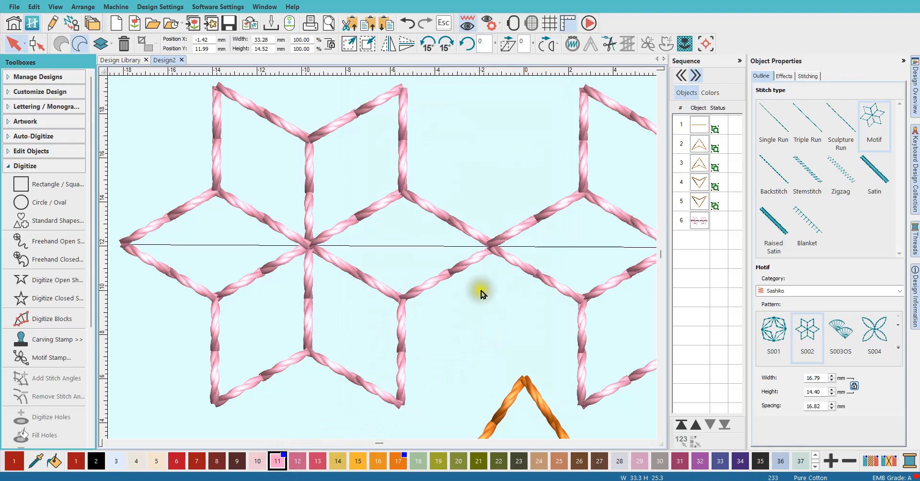
Turn off the realistic stitch view and measure the stitch length and full edge length on one diamond of the star.
left_click(467, 24)
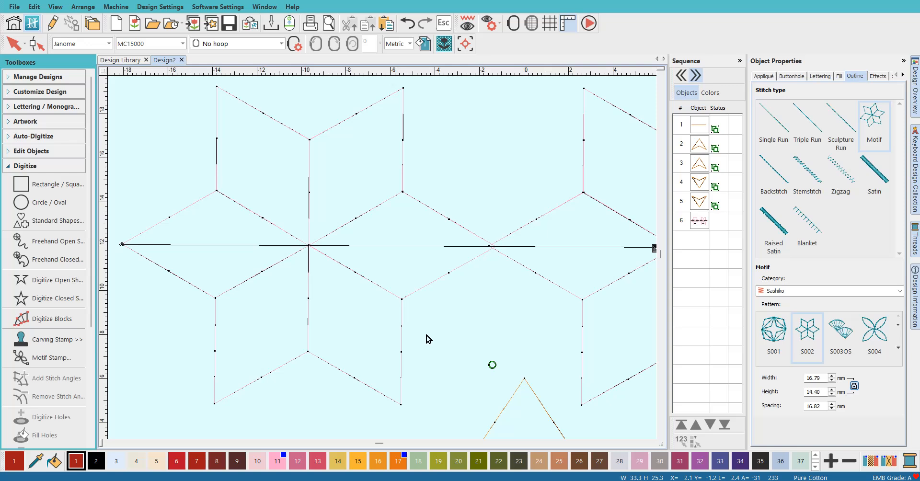
key("m")
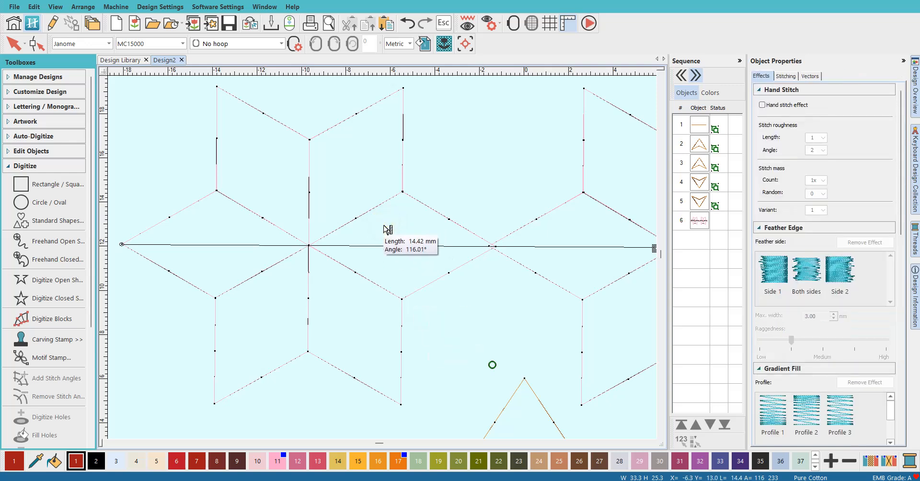
scroll(386, 262, "up", 1)
scroll(386, 261, "up", 1)
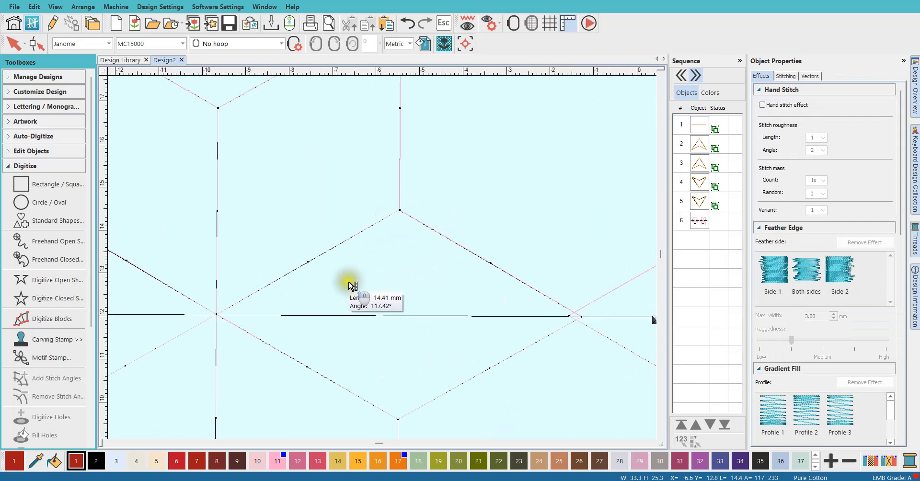
left_click(309, 262)
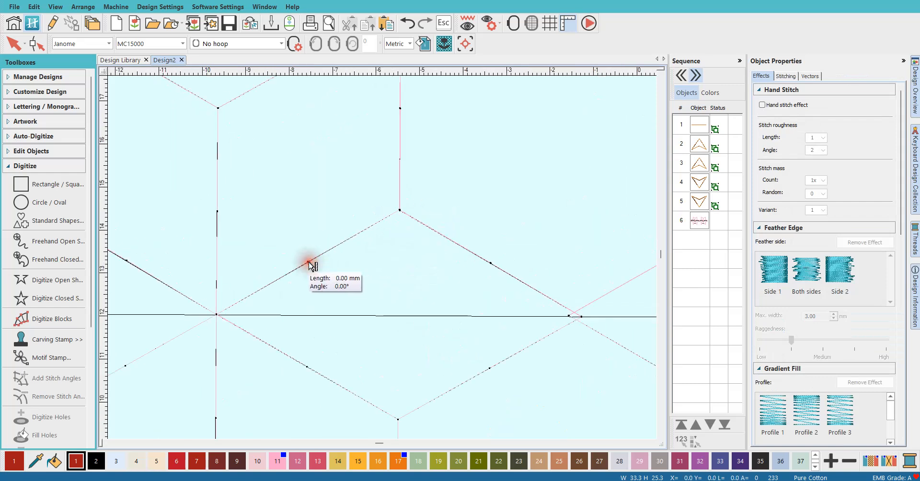
left_click(400, 211)
left_click(401, 211)
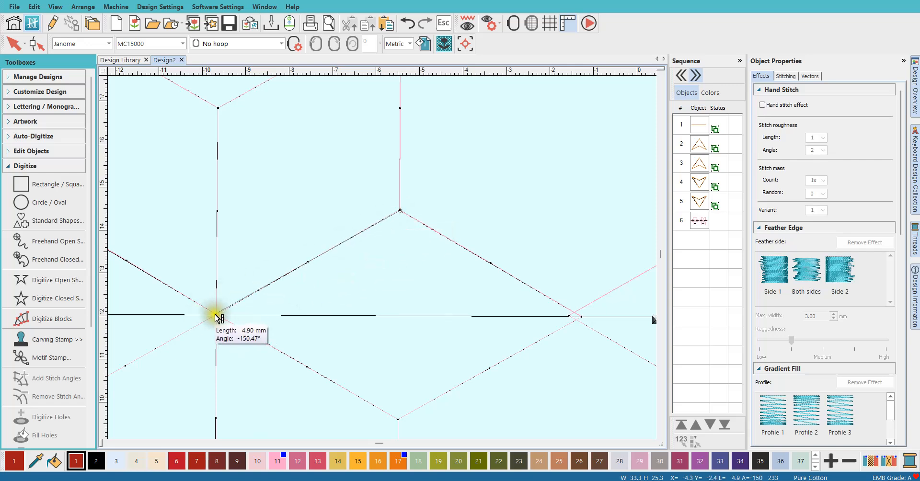
key("Escape")
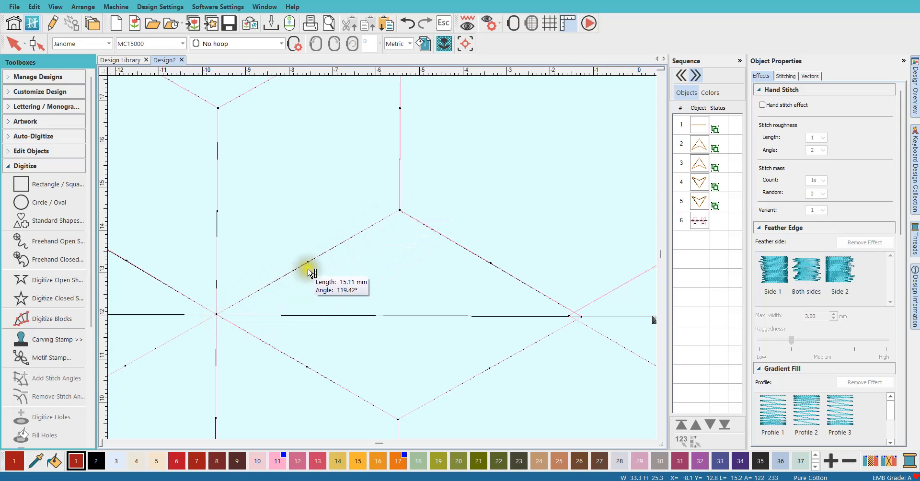
Examine the needle point spacing along the star's upper edges and on the orange diamond.
scroll(380, 267, "down", 3)
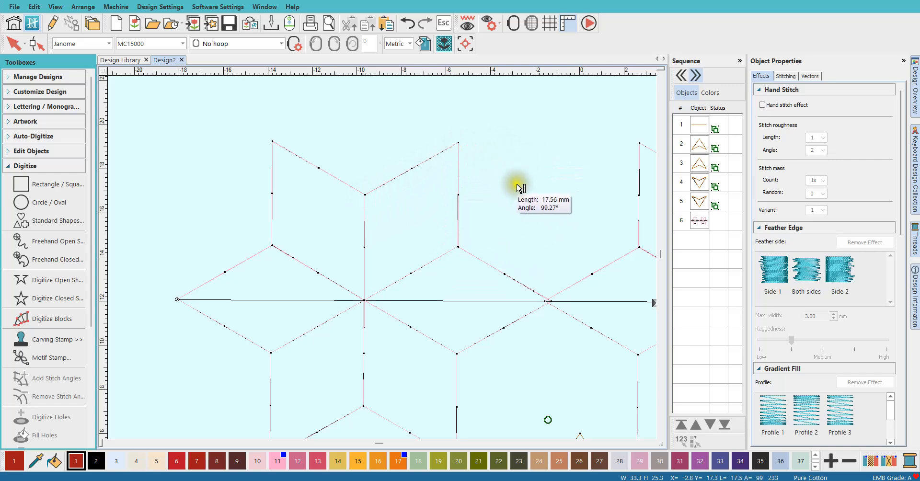
left_click(458, 143)
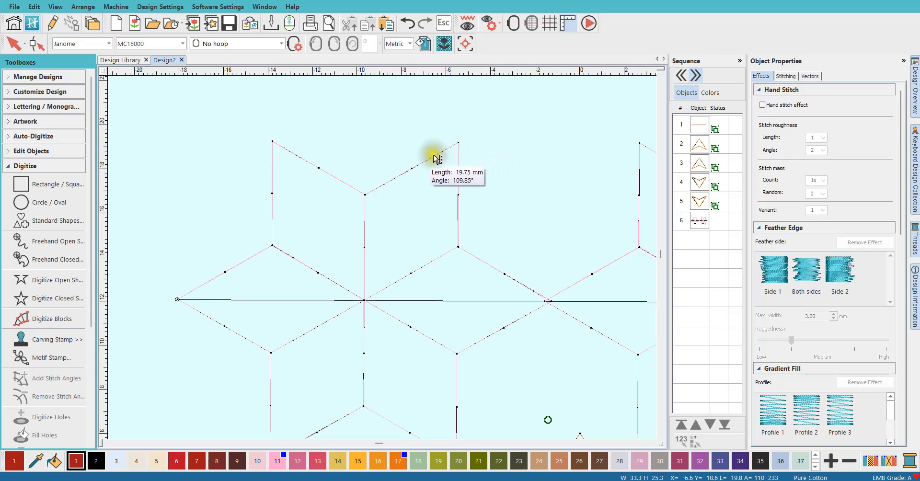
left_click(365, 195)
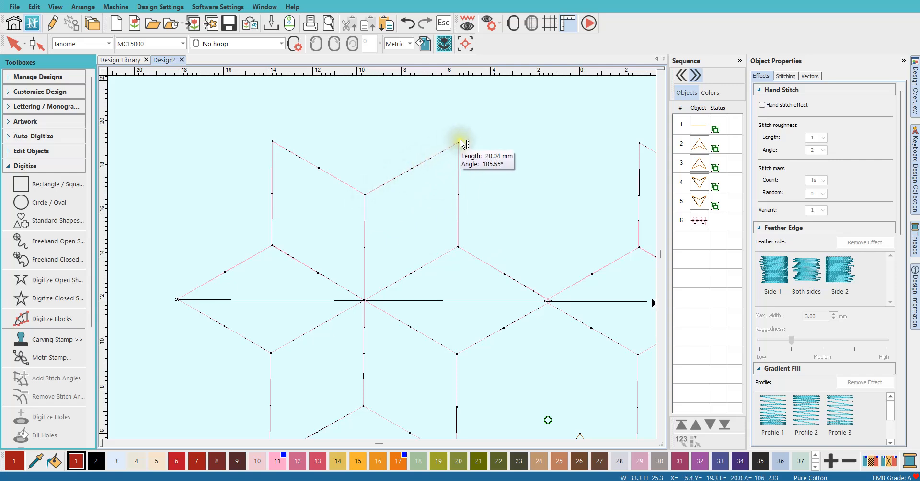
left_click(459, 196)
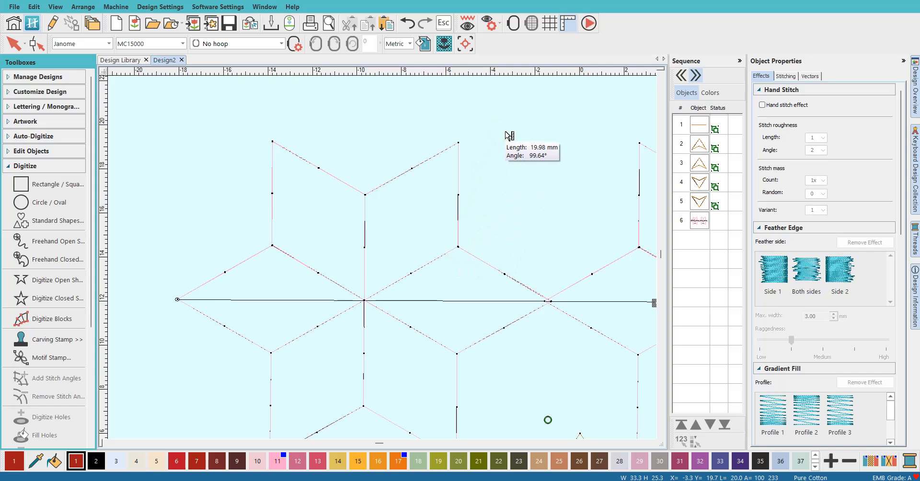
left_click(458, 196)
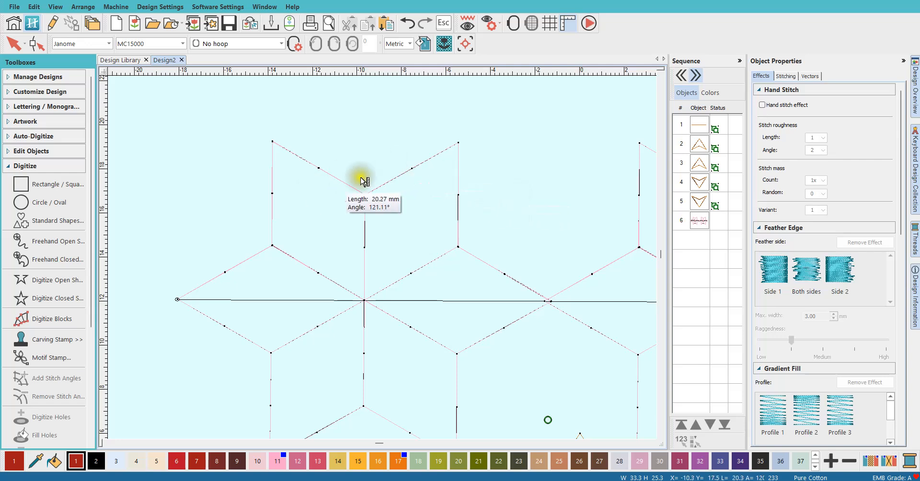
scroll(383, 260, "down", 4)
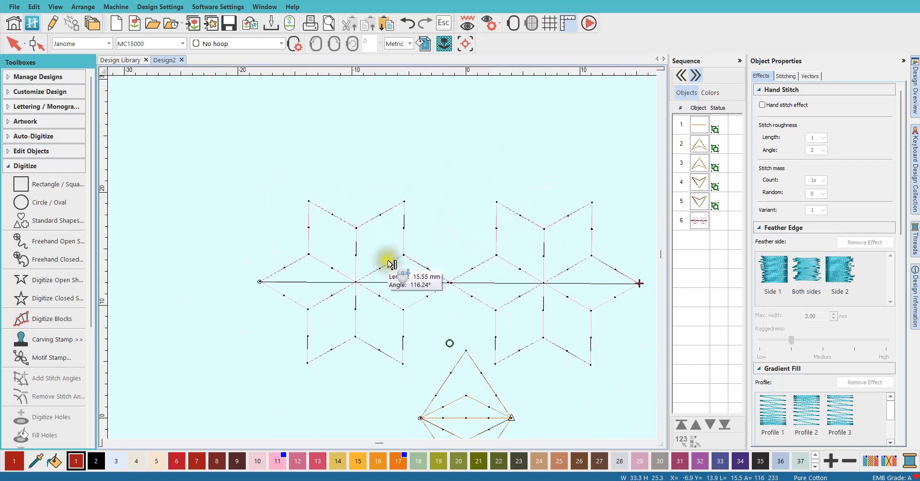
scroll(481, 391, "up", 2)
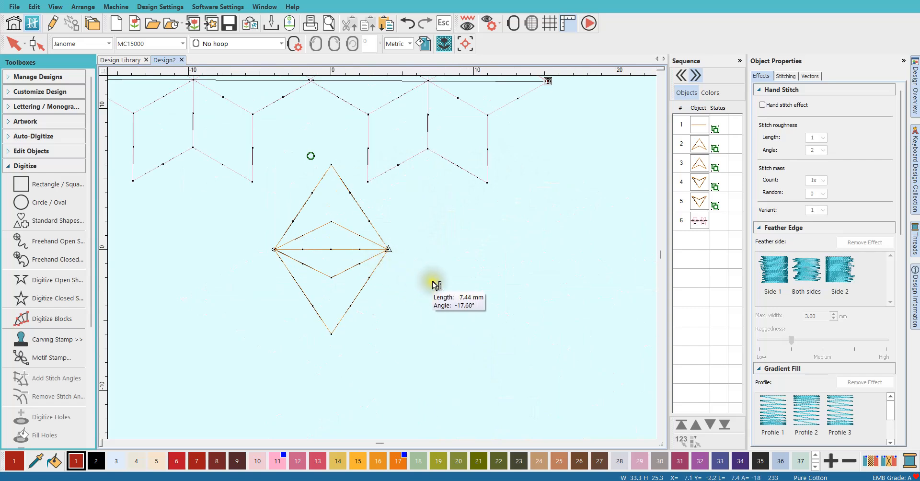
left_click(383, 307)
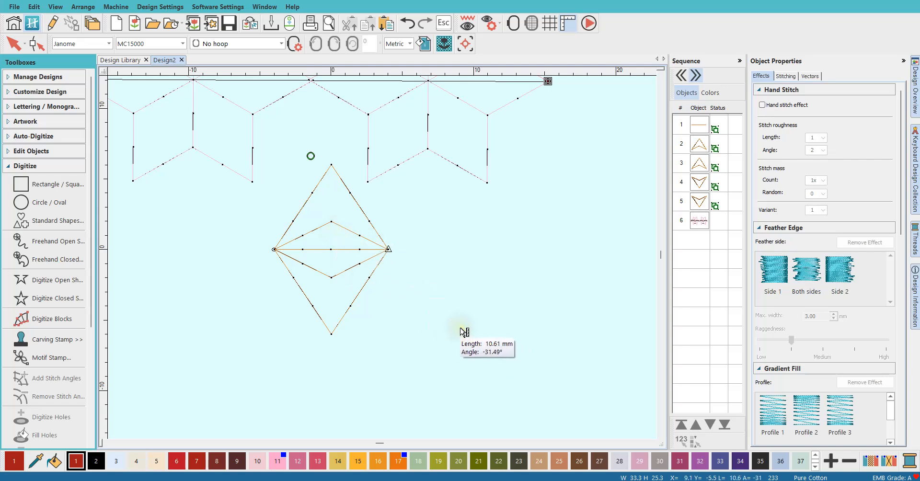
Stamp the Sashiko motif S004 beside the orange diamond motif.
left_click(49, 362)
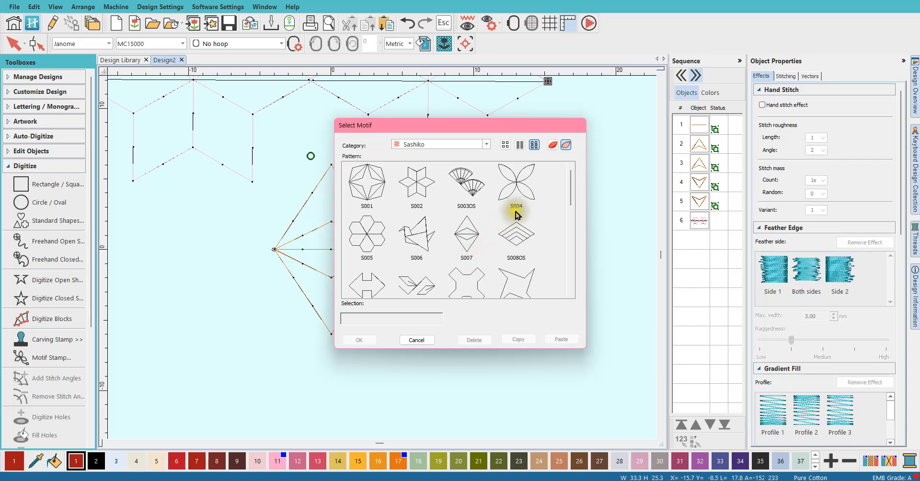
left_click(518, 184)
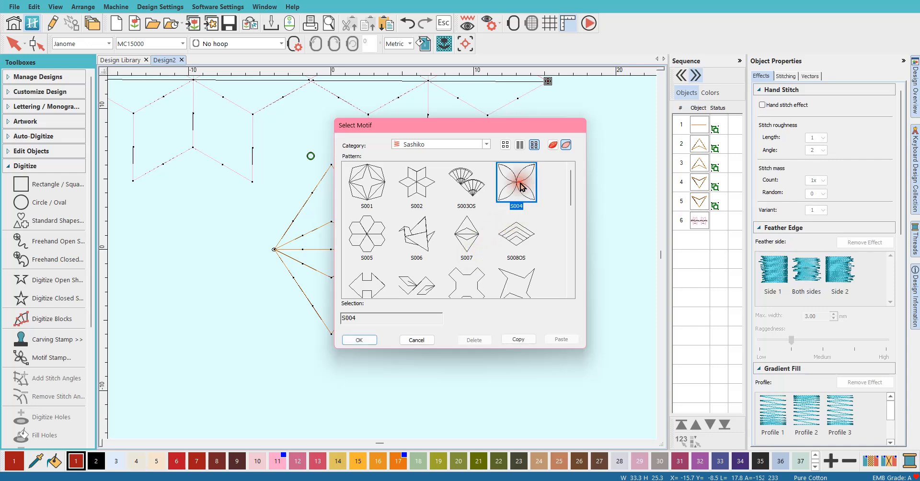
left_click(359, 339)
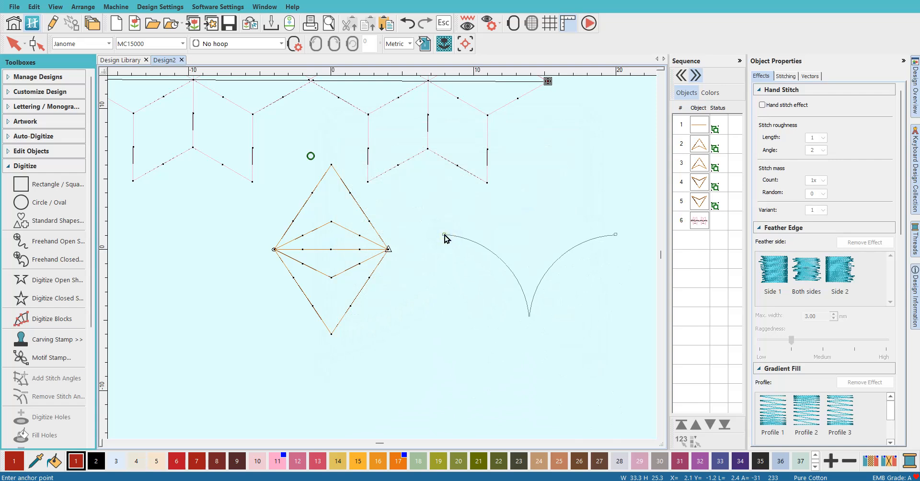
left_click(444, 236)
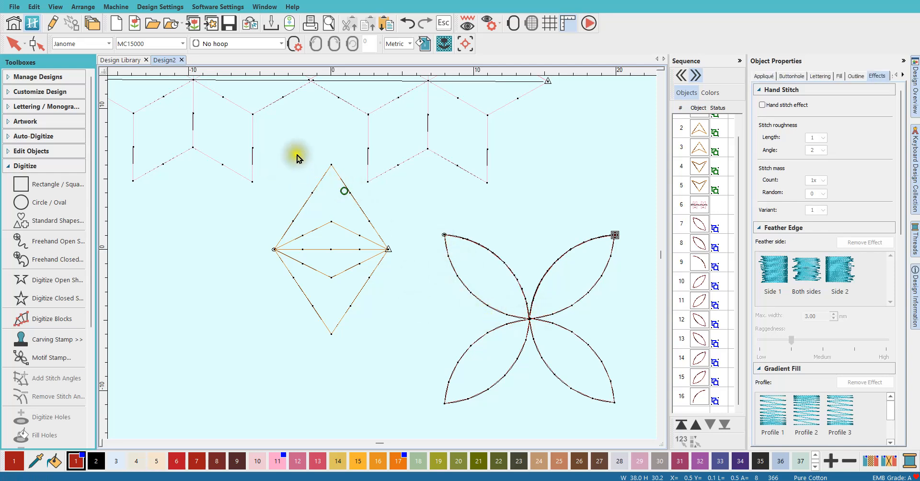
Delete the pink star motif line and enlarge the thumbnails in the object sequence.
left_click(699, 205)
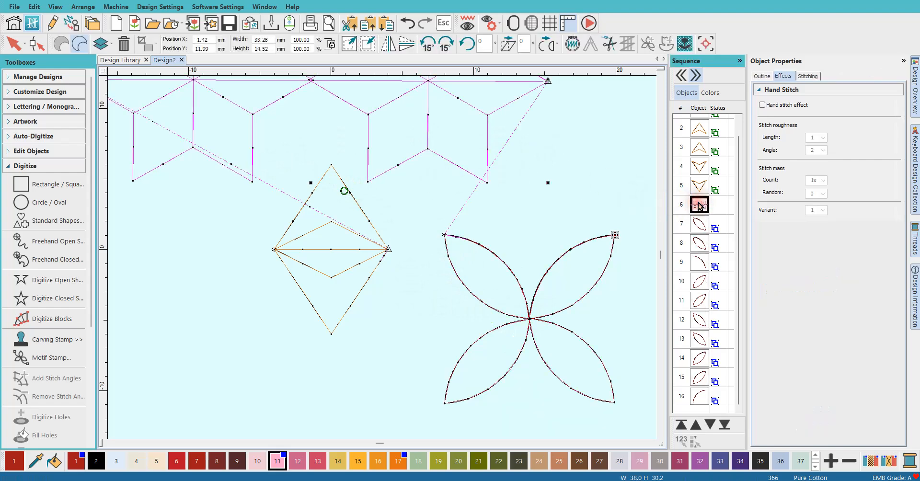
key("Delete")
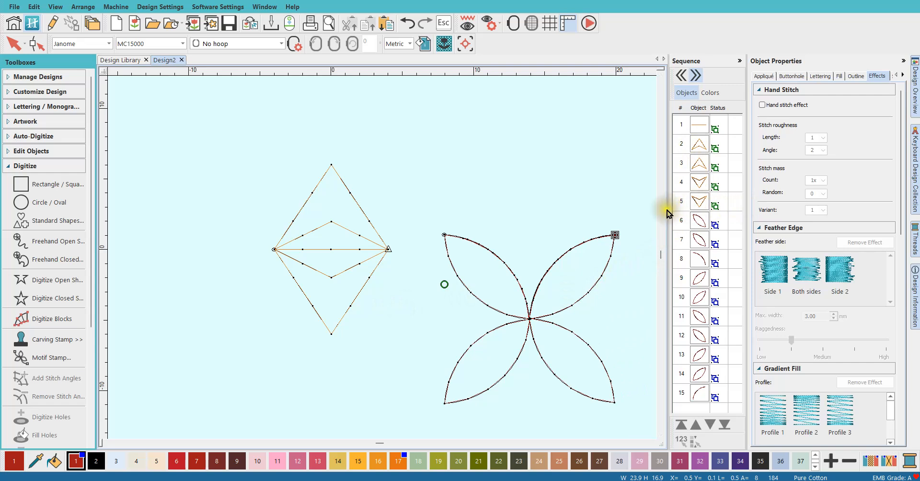
left_click_drag(668, 210, 642, 208)
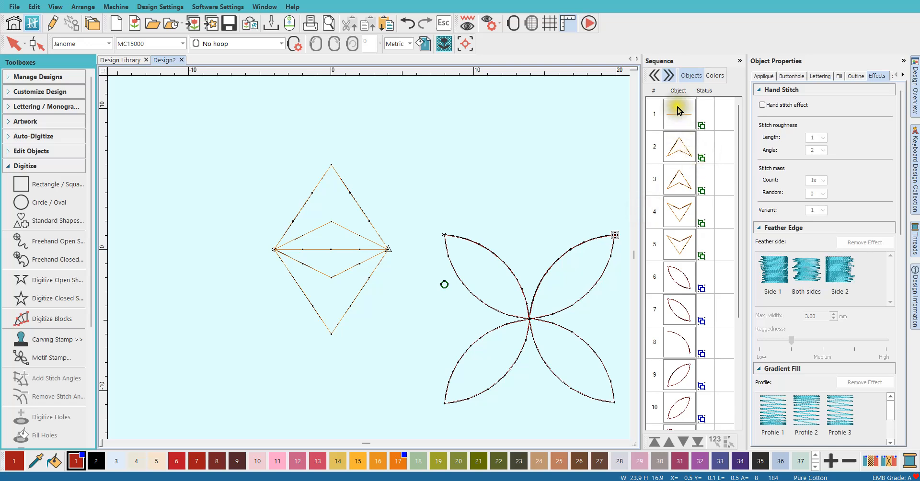
Ungroup the orange diamond motif into its separate outline objects.
left_click(367, 283)
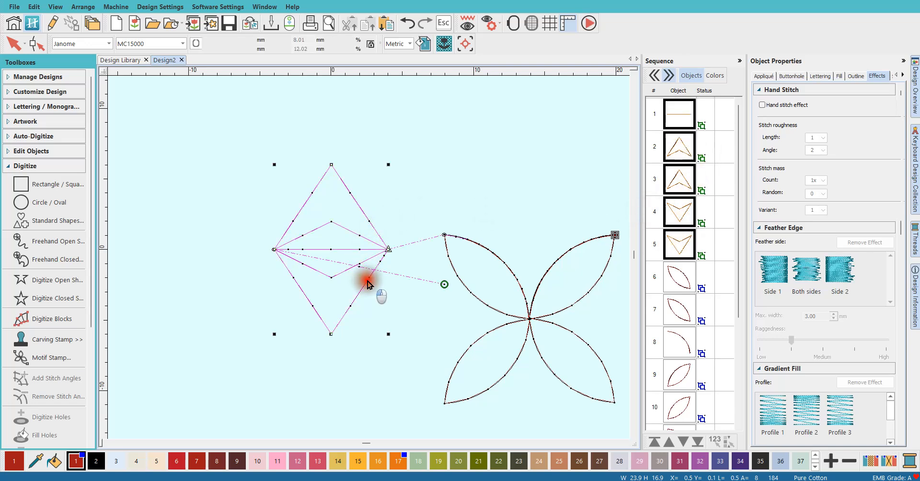
right_click(670, 181)
left_click(711, 181)
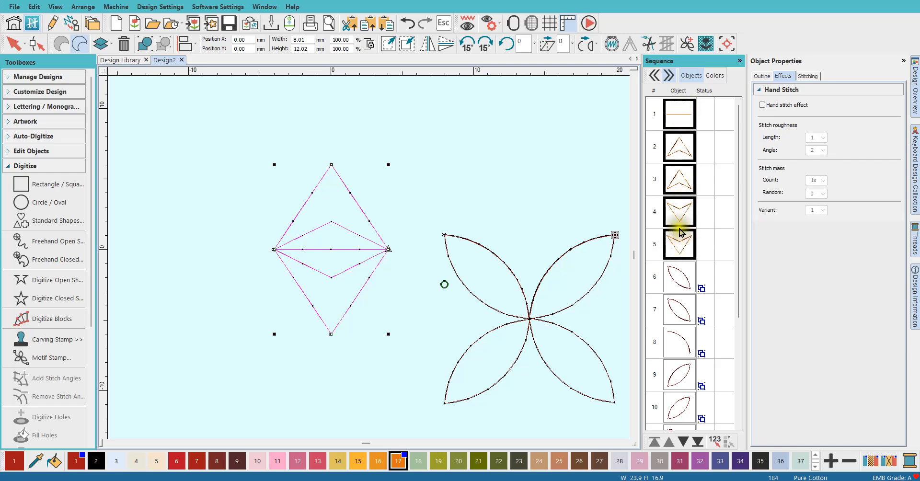
Examine the outline stitch type and length settings of the diamond's first upper arrowhead, object 2.
left_click(679, 151)
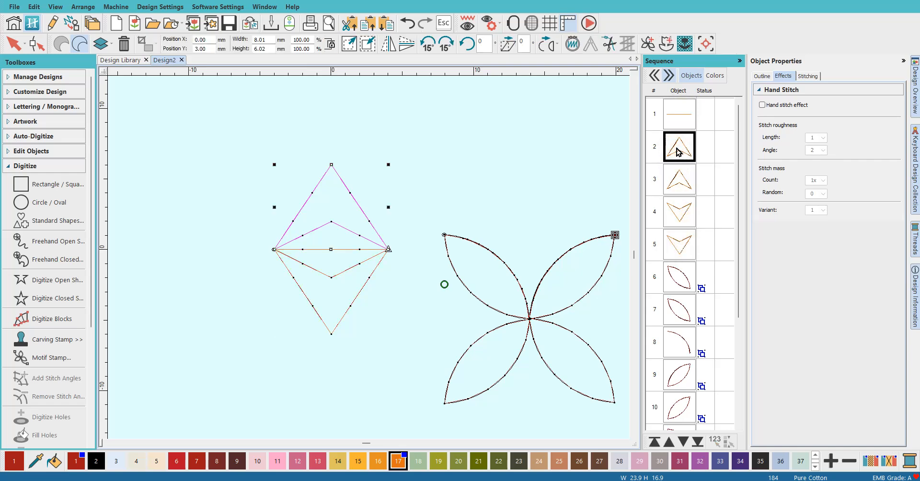
left_click(761, 75)
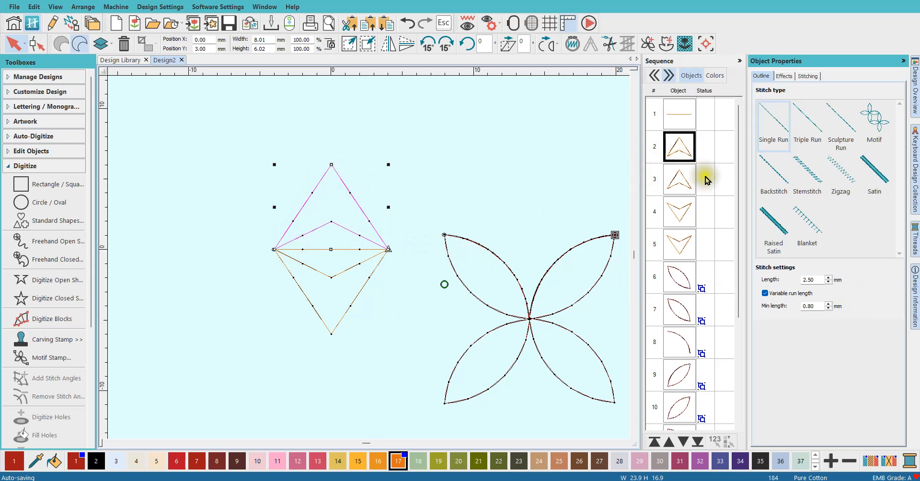
double_click(810, 280)
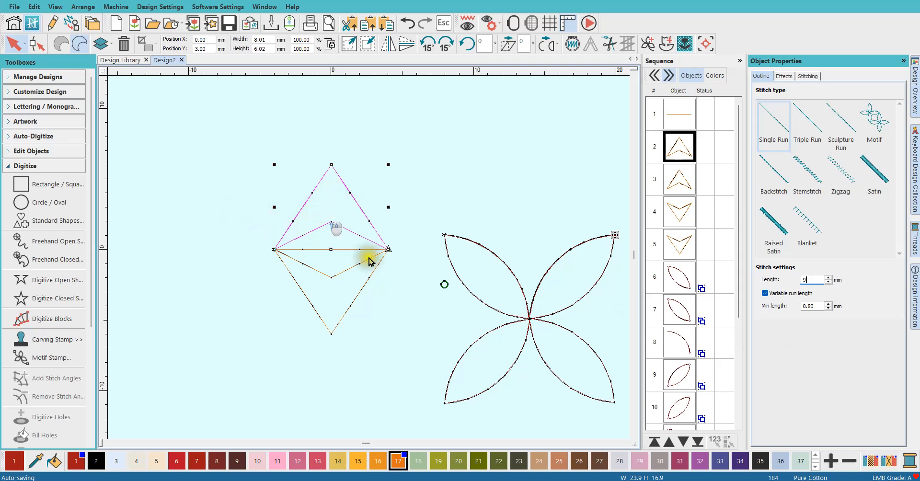
scroll(322, 211, "up", 4)
scroll(369, 261, "down", 1)
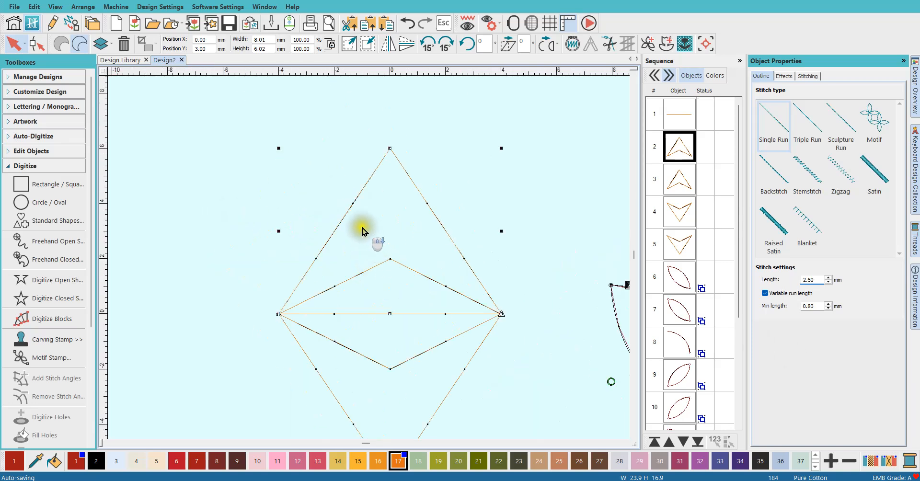
left_click(519, 365)
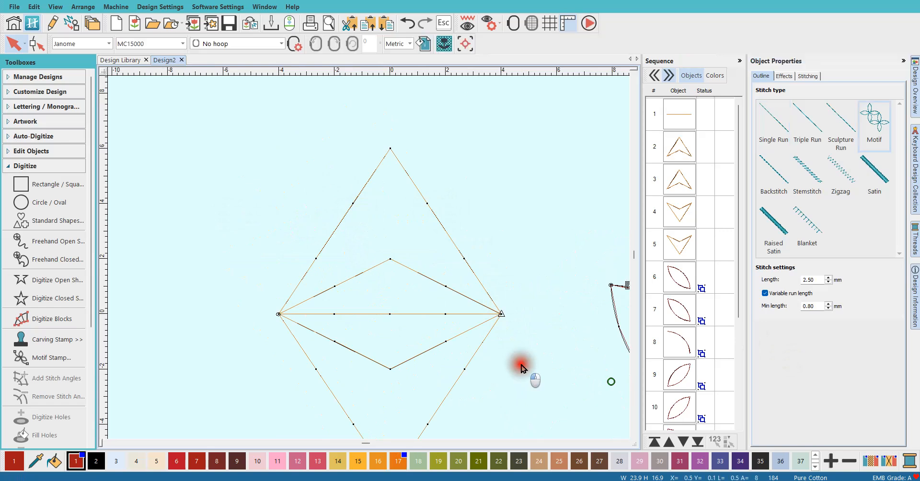
Isolate the first upper arrowhead, object 2, by hiding every unselected object.
left_click(683, 153)
right_click(683, 153)
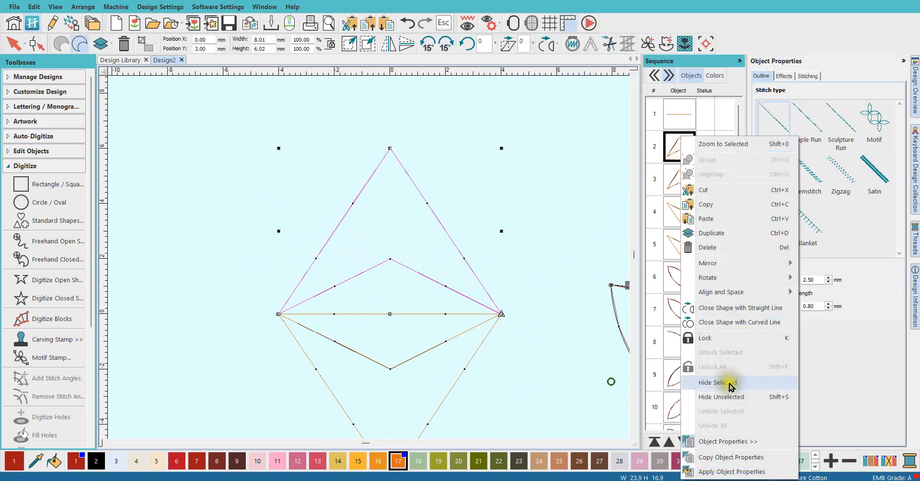
left_click(719, 397)
left_click(535, 383)
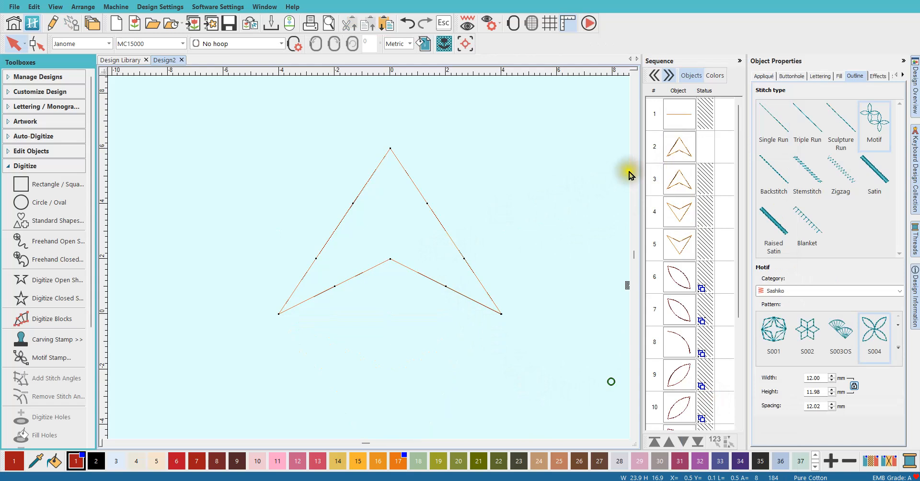
Set the stitch length of the first upper arrowhead, object 2, to 8 mm.
left_click(679, 155)
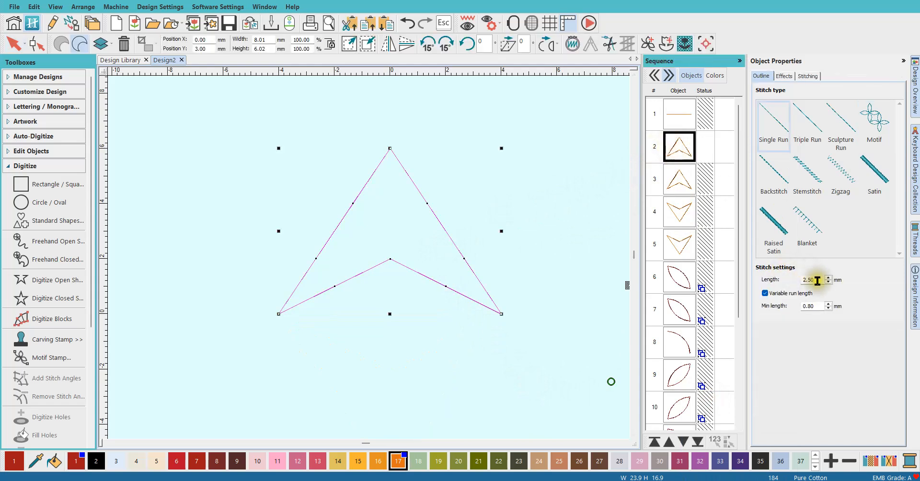
double_click(814, 280)
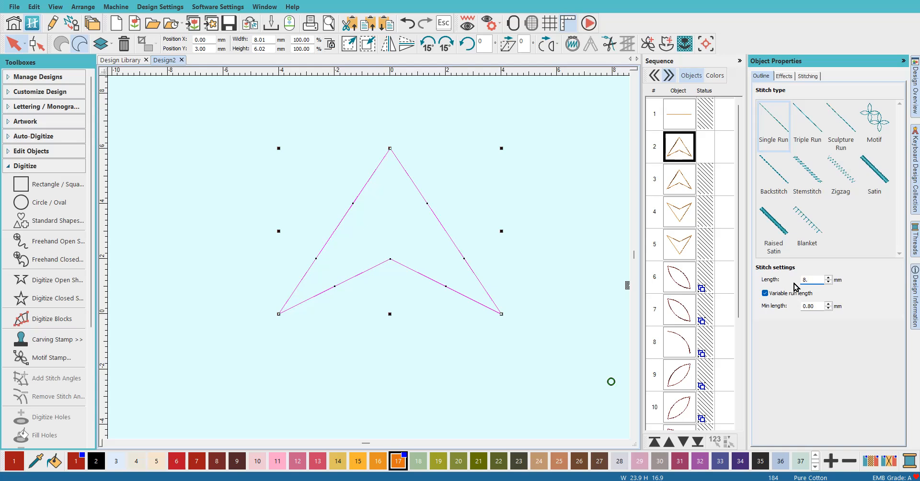
type("8.")
key("Return")
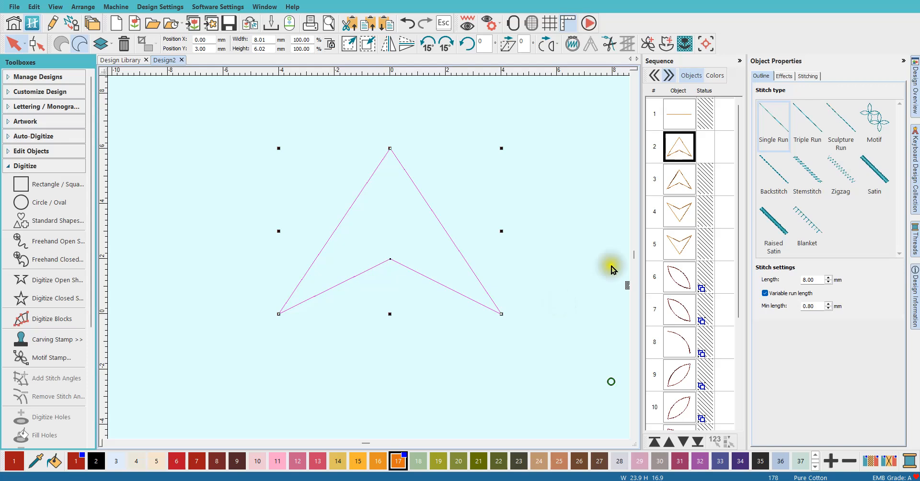
Unhide the second upper arrowhead, object 3, and hide object 2.
left_click(680, 185)
right_click(680, 187)
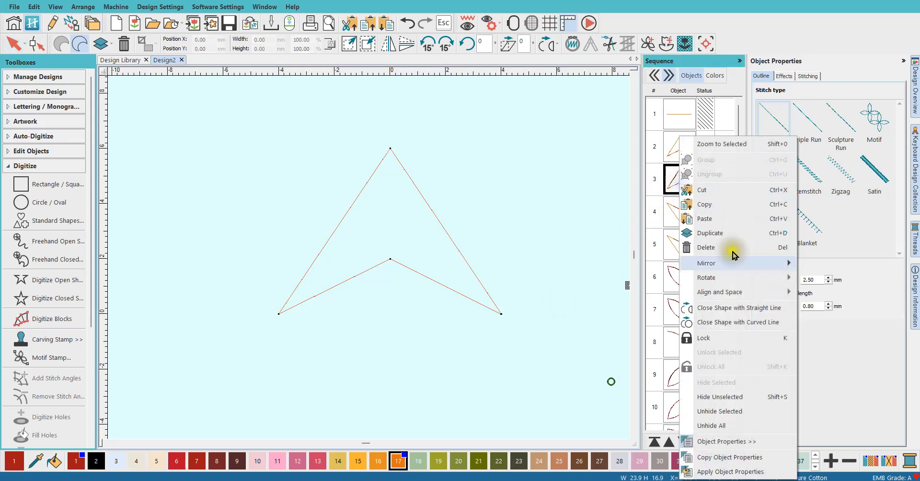
left_click(707, 412)
left_click(681, 152)
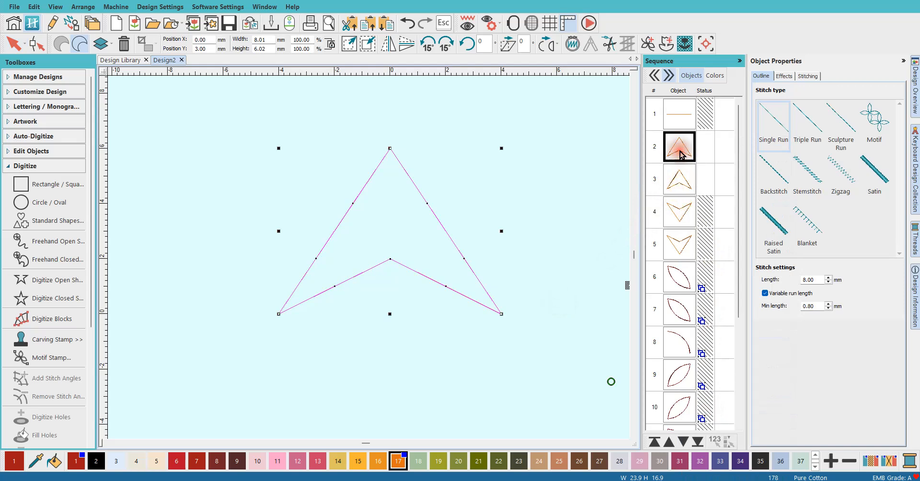
right_click(680, 153)
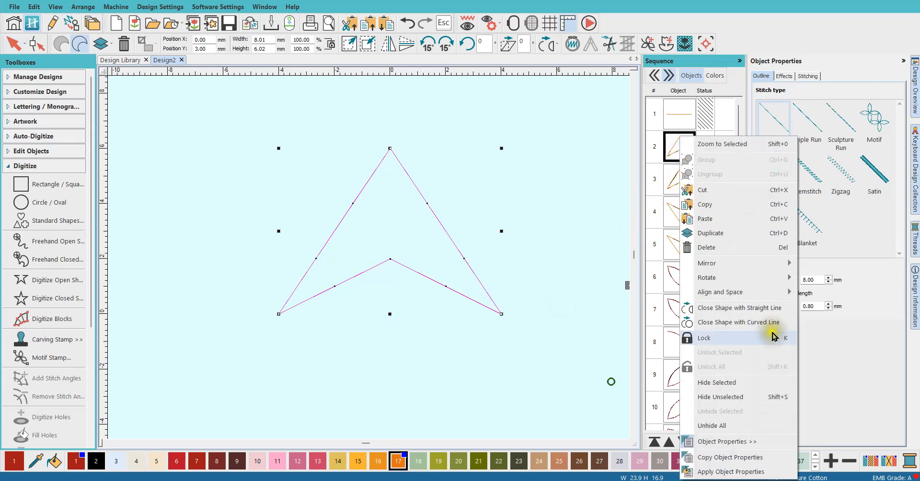
left_click(716, 383)
Set the stitch length of the second upper arrowhead, object 3, to 8 mm and deselect it.
left_click(674, 178)
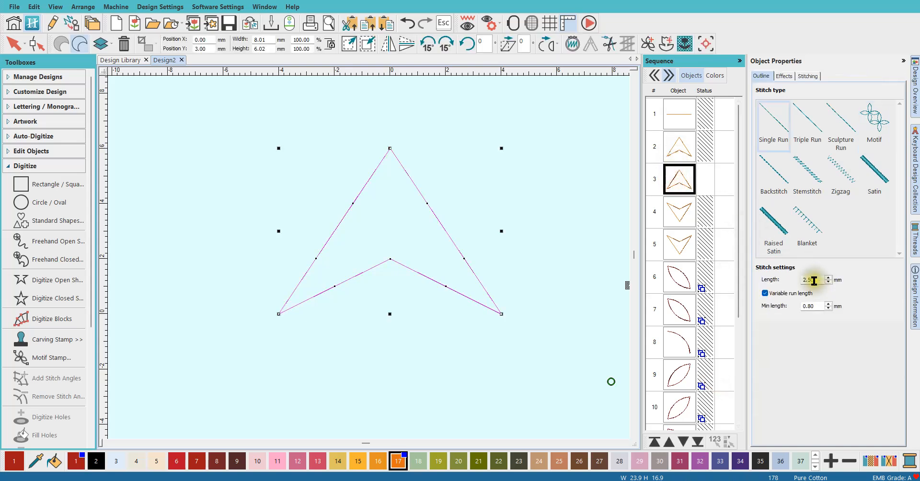
left_click_drag(817, 279, 779, 281)
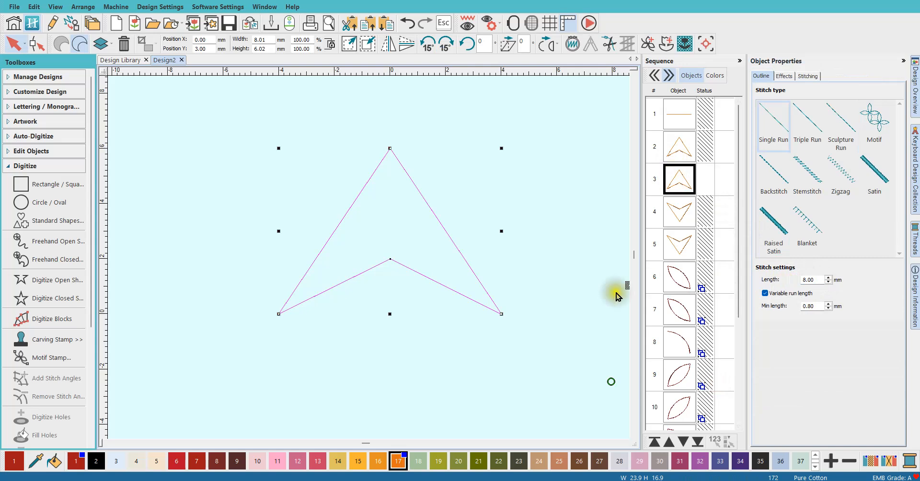
left_click(489, 367)
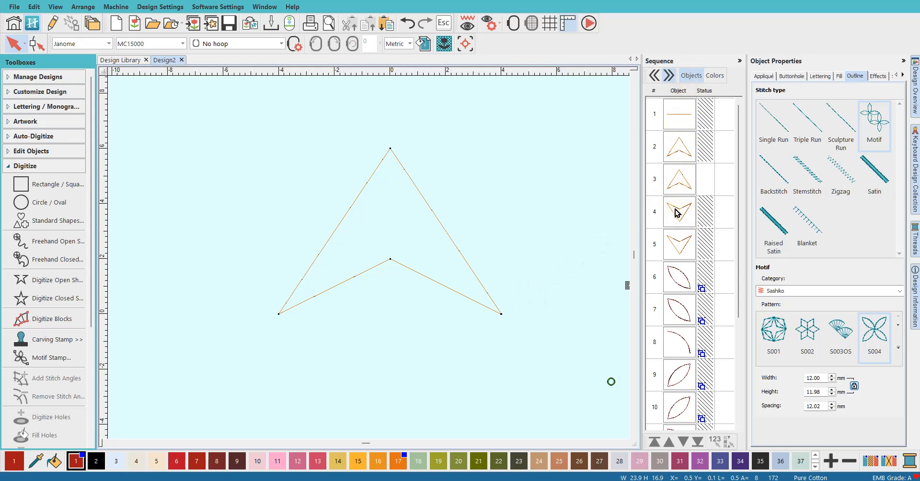
Unhide all hidden objects in the design.
left_click(677, 254)
left_click(677, 254)
right_click(677, 253)
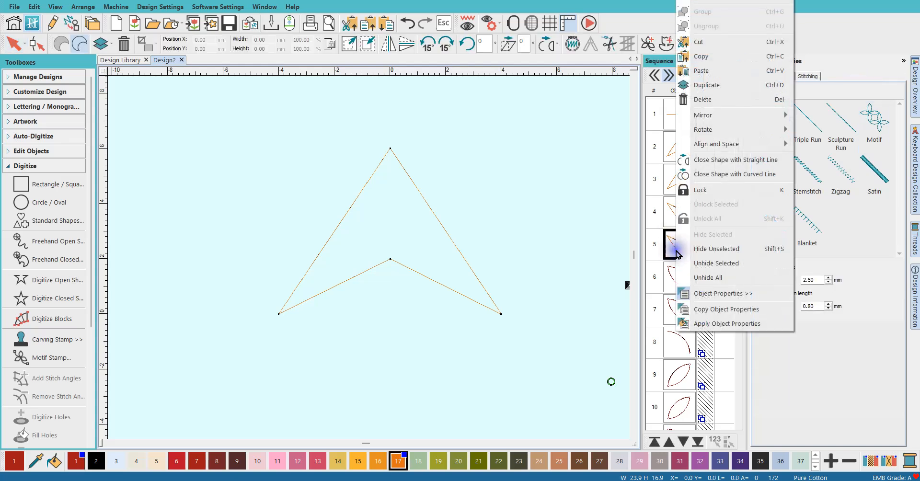
left_click(711, 277)
Select the diamond's five outline objects, 1 to 5, and group them.
left_click(688, 247)
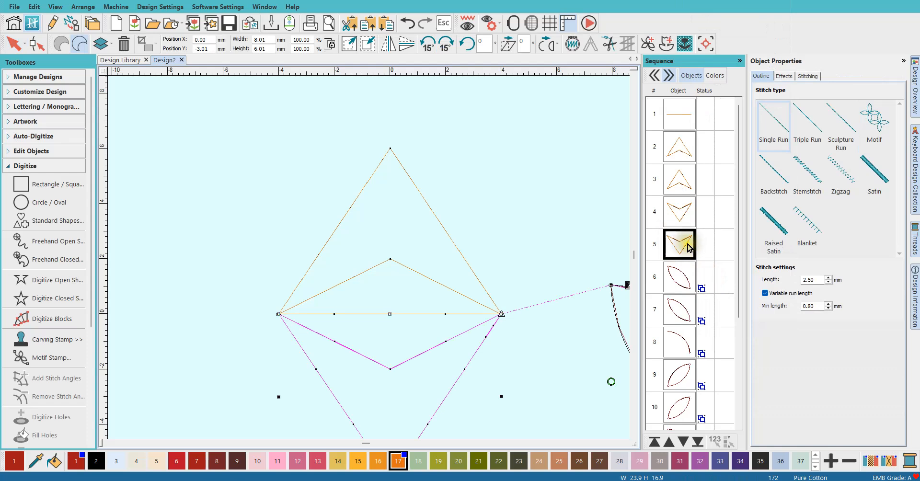
left_click(688, 119, "shift")
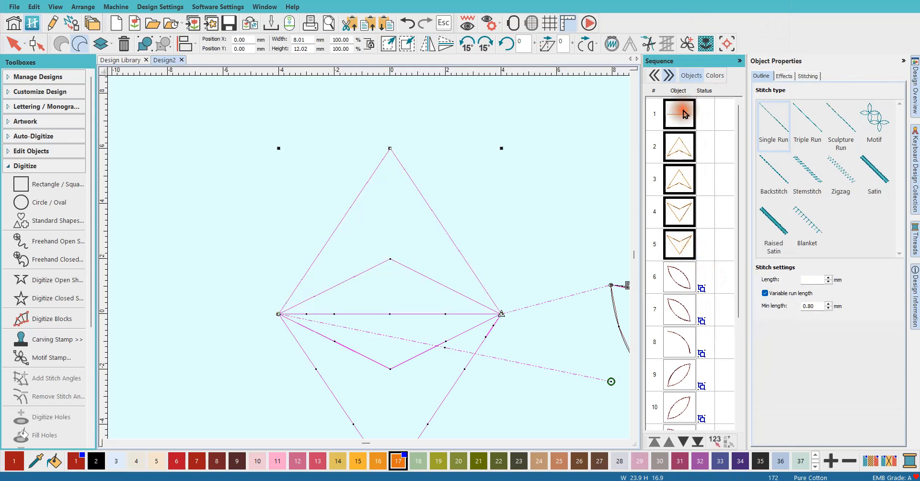
right_click(676, 117)
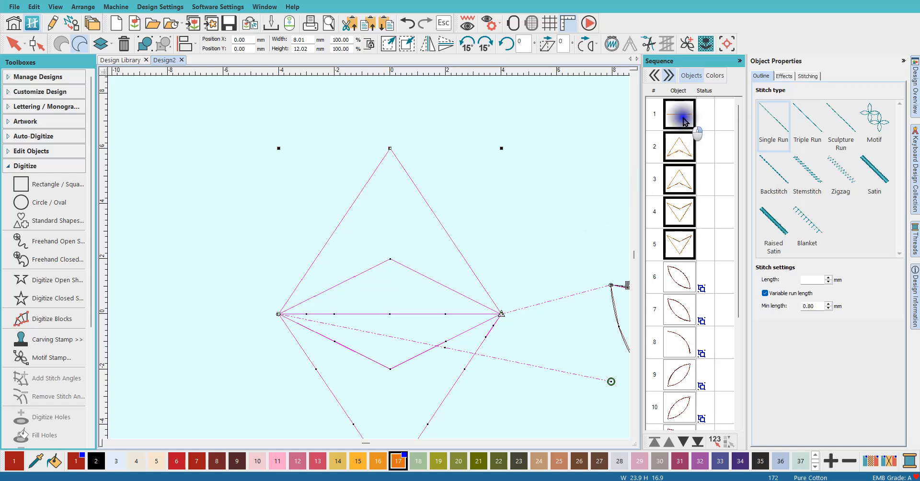
left_click(706, 143)
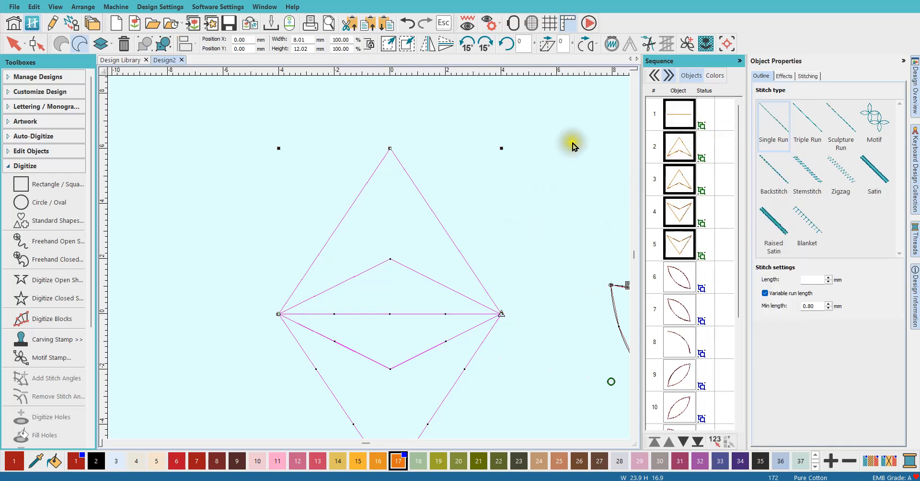
Open Create Motif for the grouped diamond, browse the available motif categories, and cancel without creating a motif.
left_click(687, 45)
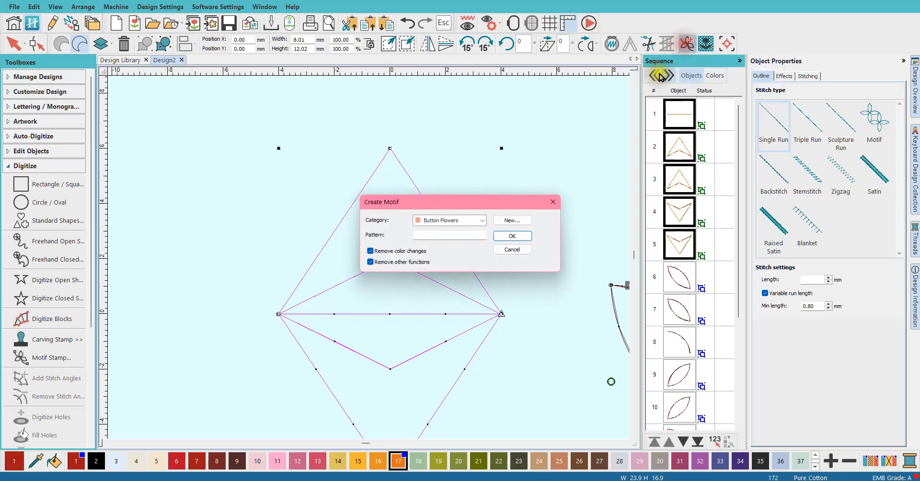
left_click(483, 223)
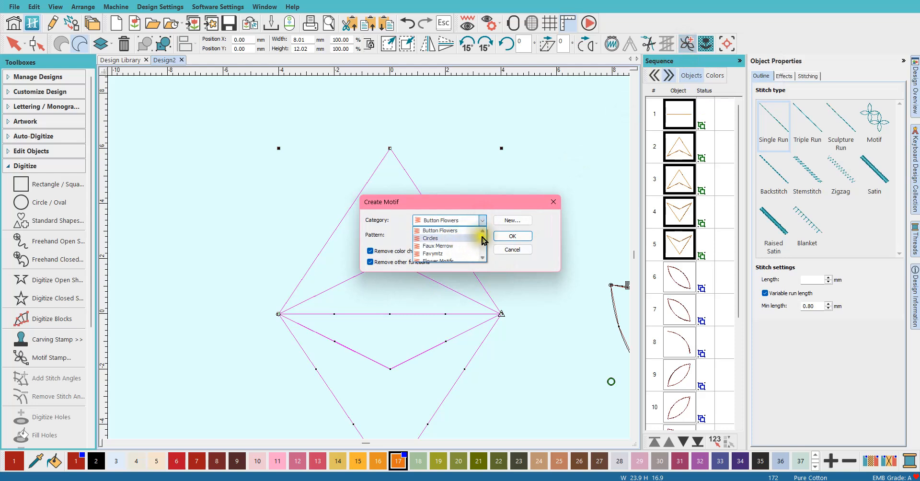
left_click(483, 258)
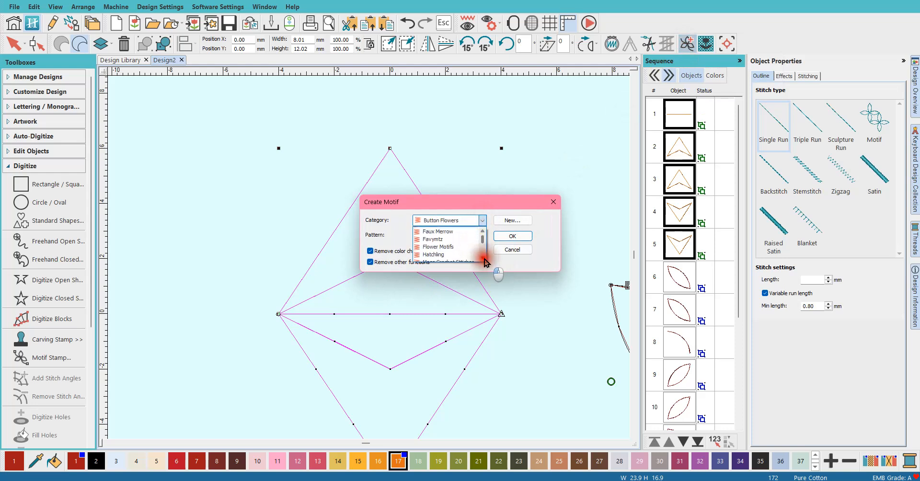
left_click_drag(484, 259, 484, 259)
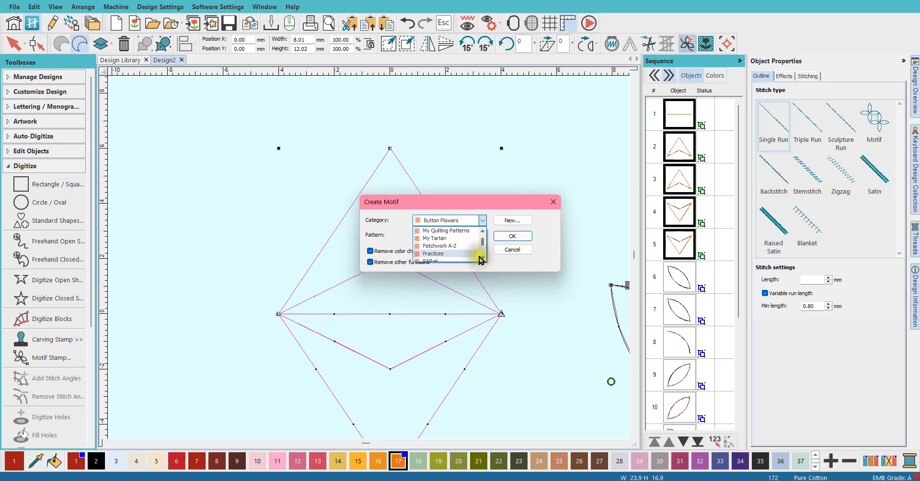
scroll(462, 251, "down", 1)
left_click(448, 240)
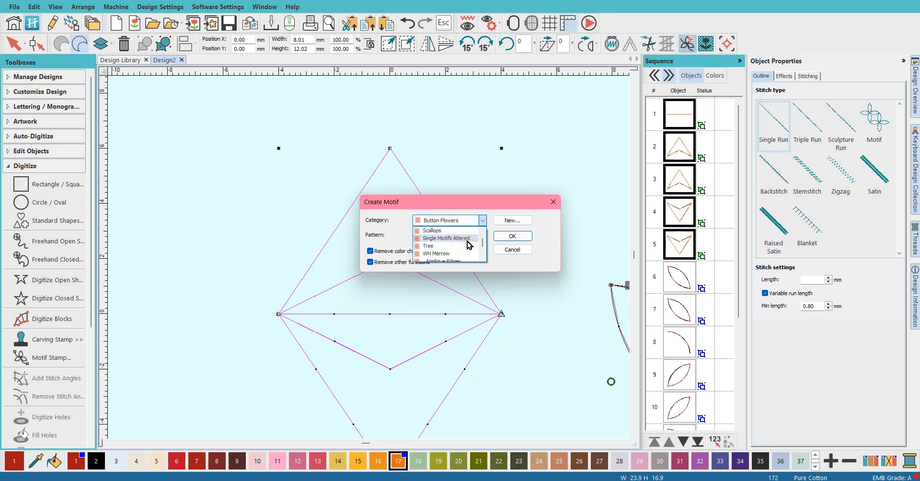
left_click(443, 241)
left_click(450, 243)
left_click_drag(449, 238, 506, 248)
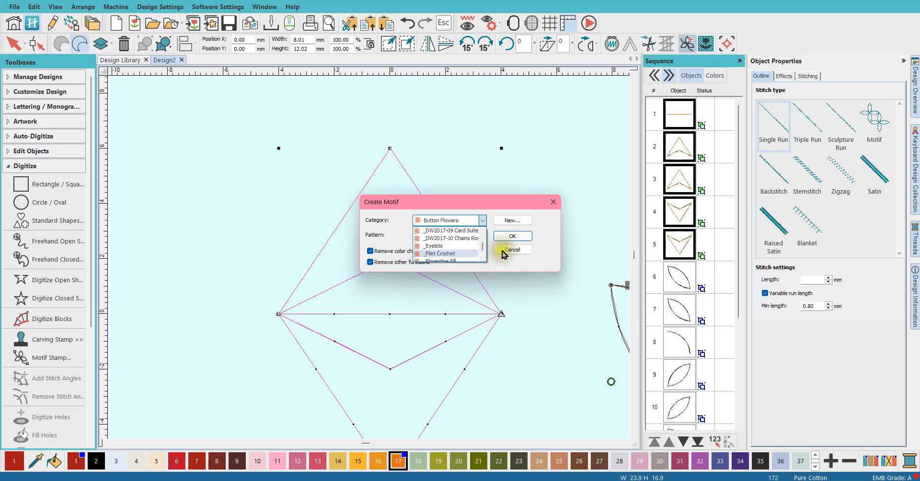
left_click(510, 239)
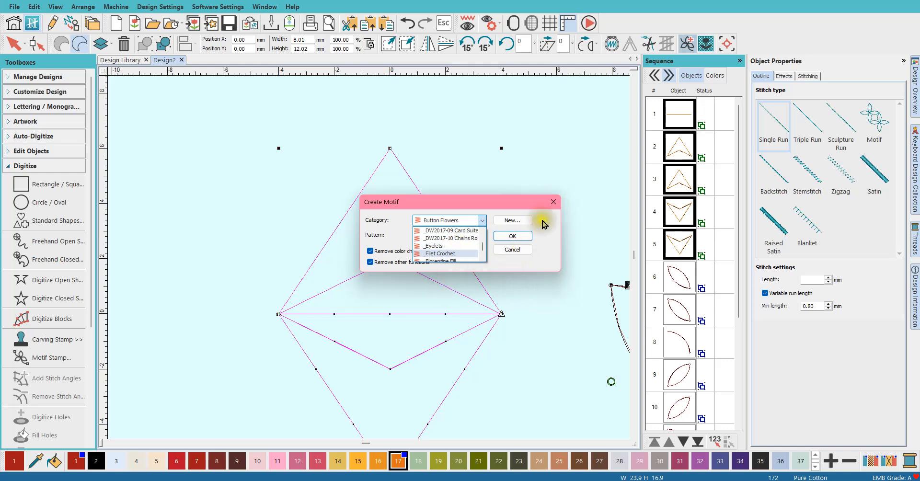
scroll(438, 233, "down", 2)
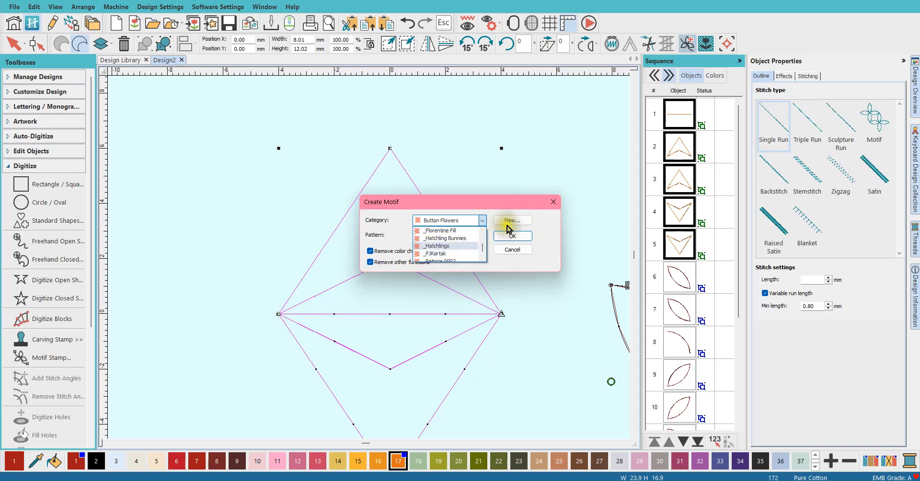
scroll(457, 244, "up", 2)
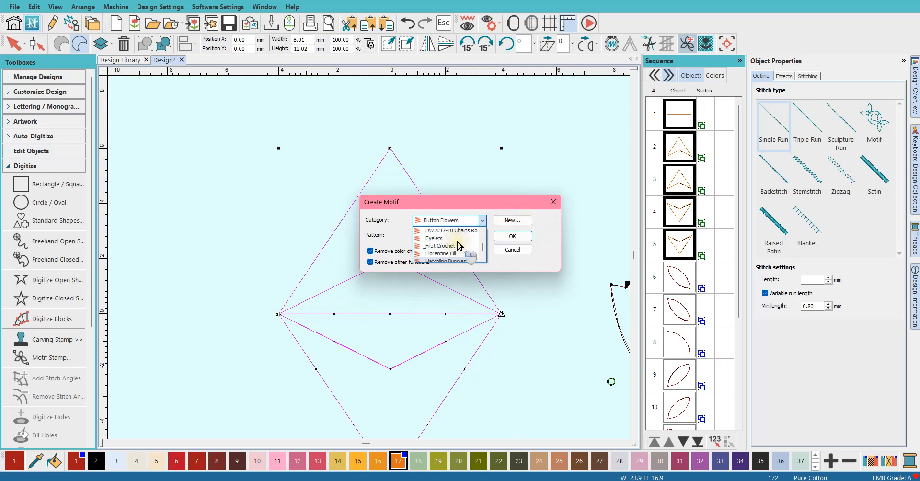
scroll(457, 246, "down", 4)
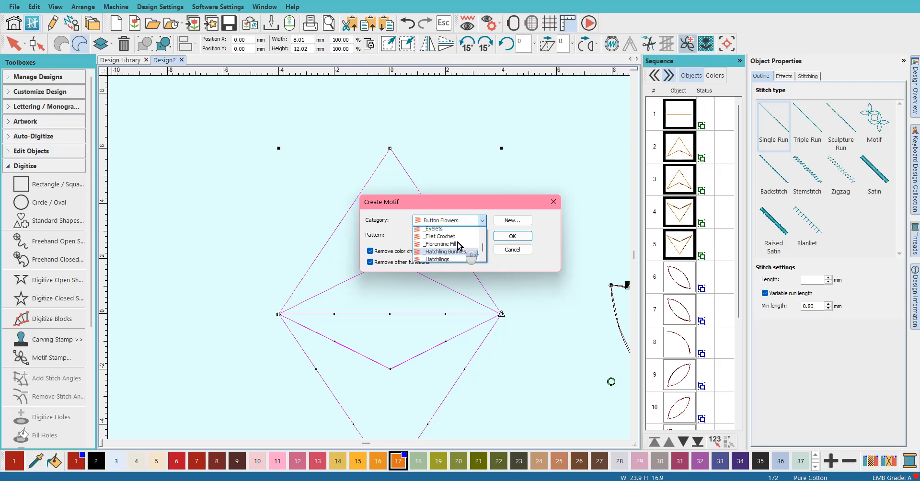
scroll(459, 245, "down", 2)
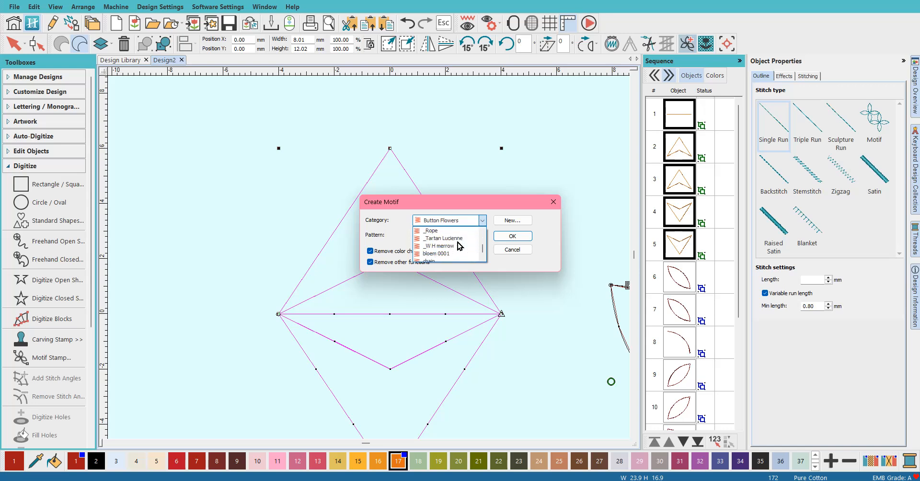
scroll(459, 245, "down", 2)
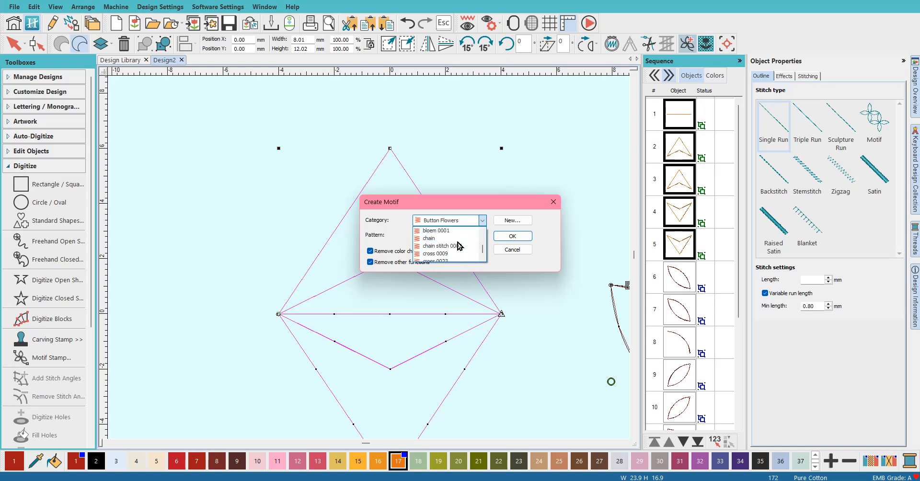
scroll(459, 245, "up", 3)
scroll(459, 245, "up", 4)
scroll(459, 245, "down", 4)
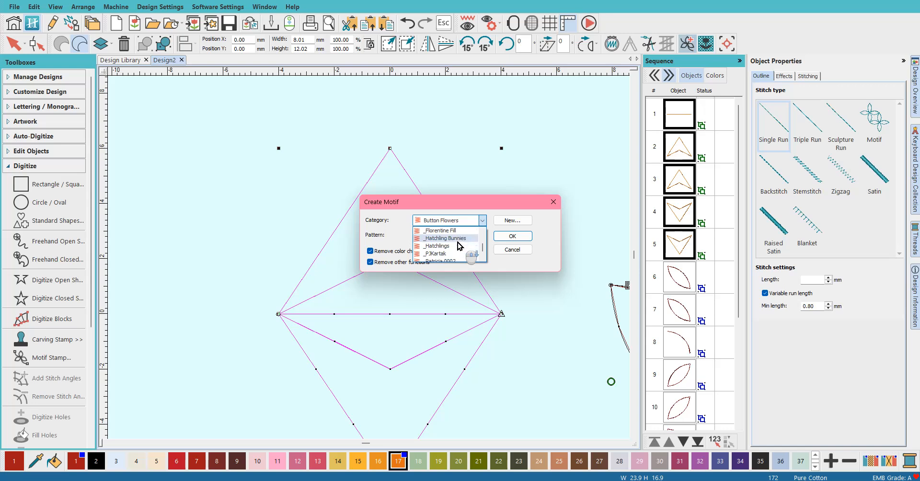
left_click(543, 224)
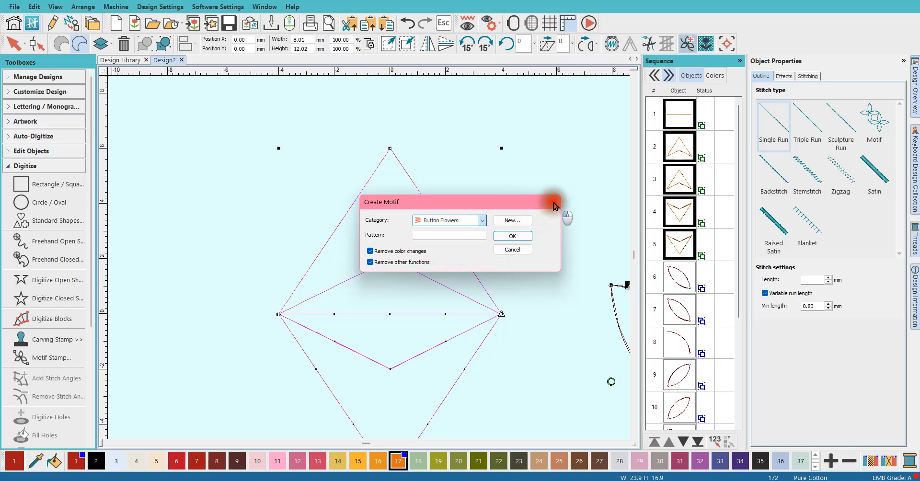
left_click(512, 249)
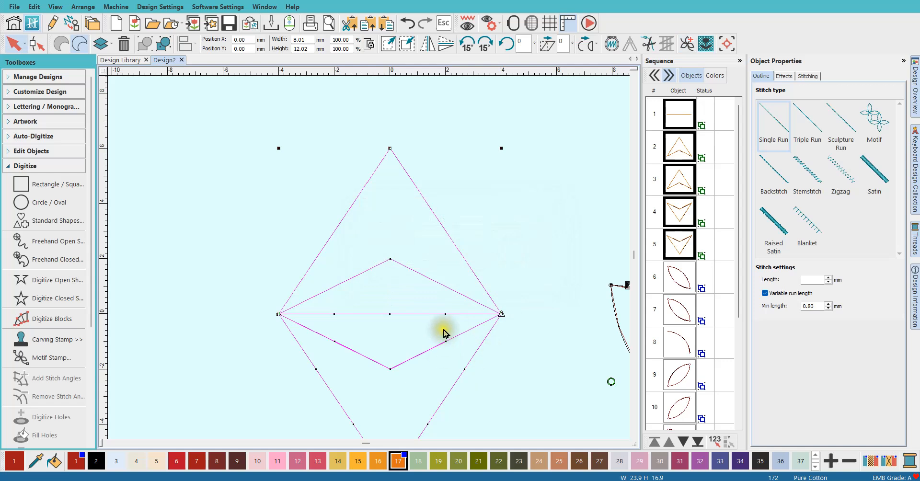
Measure the distance between two neighbouring stitch points on the lower curve of the flower's upper-left petal.
scroll(443, 332, "down", 1)
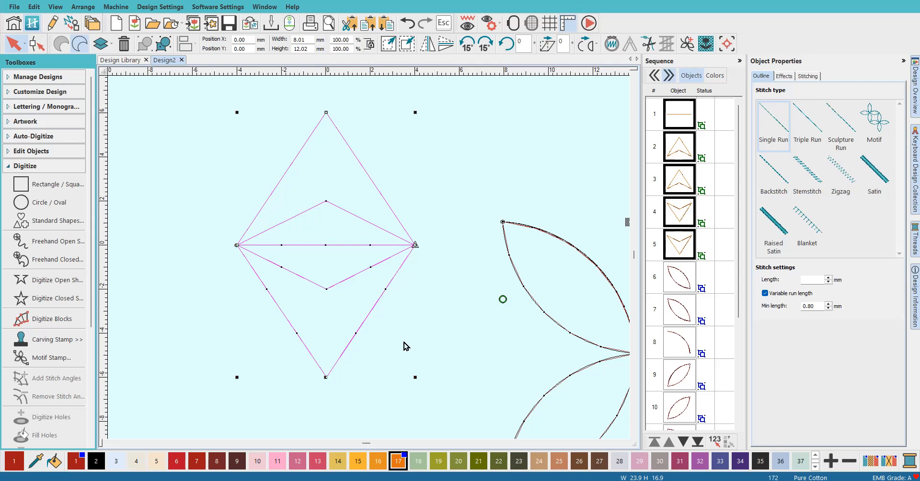
scroll(369, 261, "up", 1)
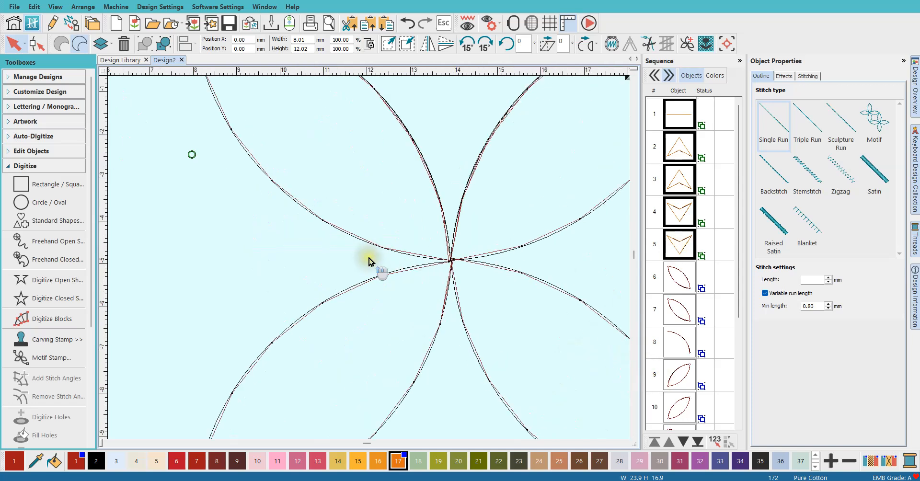
scroll(369, 261, "down", 2)
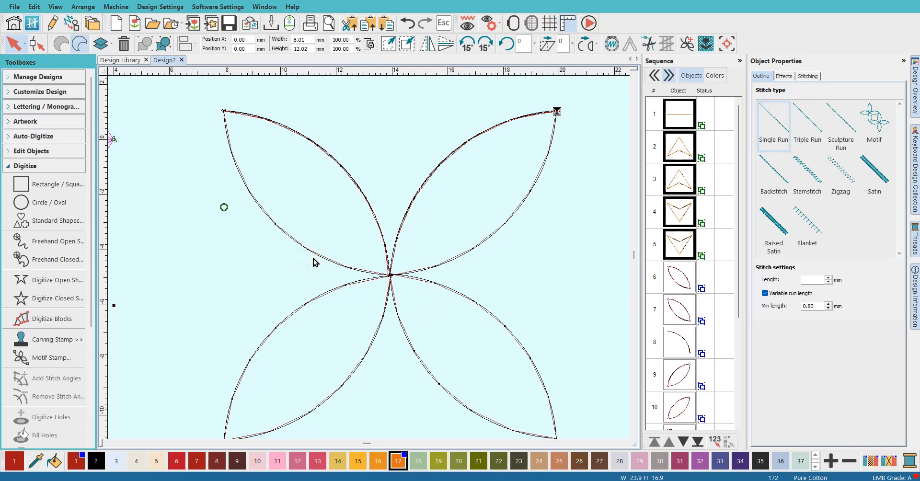
key("m")
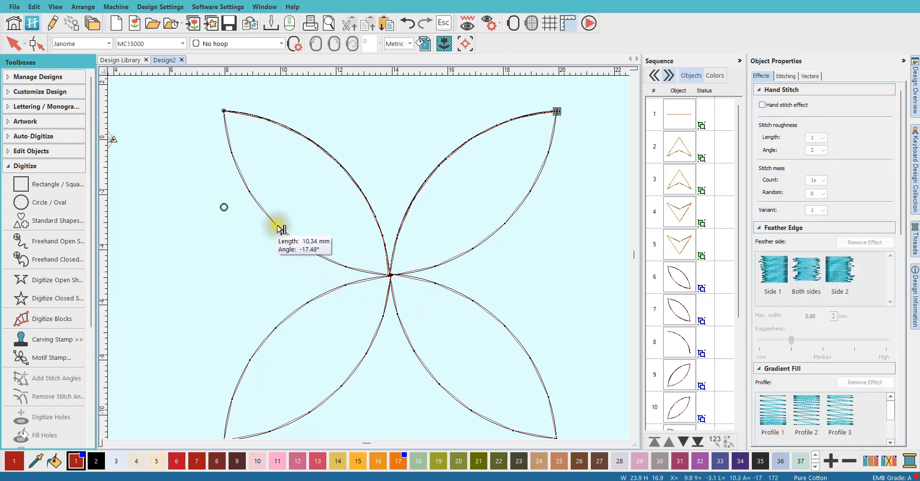
scroll(307, 249, "up", 2)
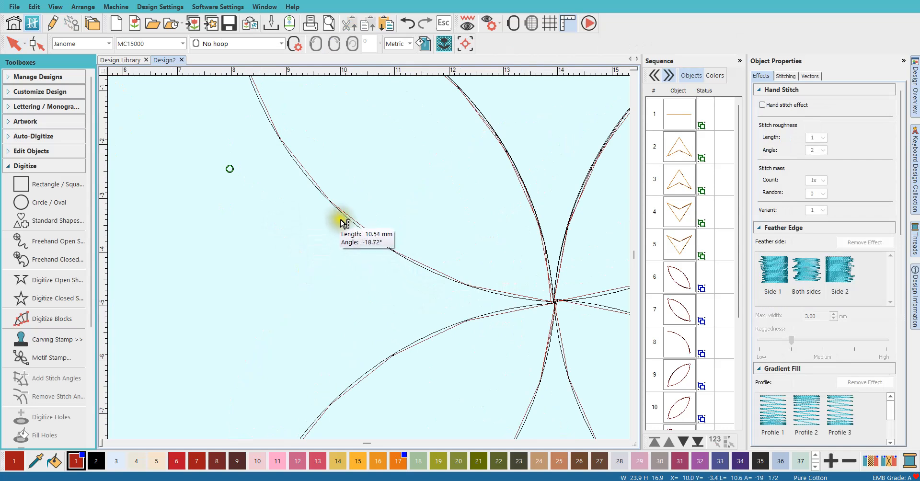
left_click(330, 202)
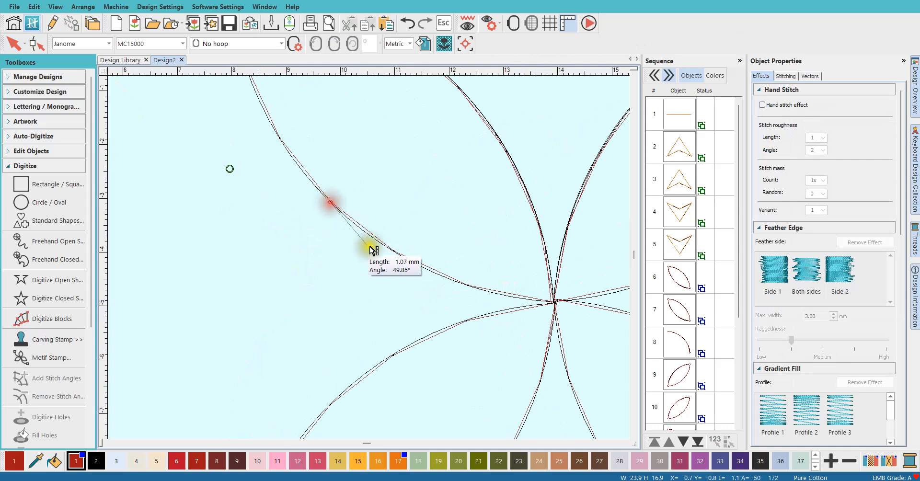
left_click(394, 253)
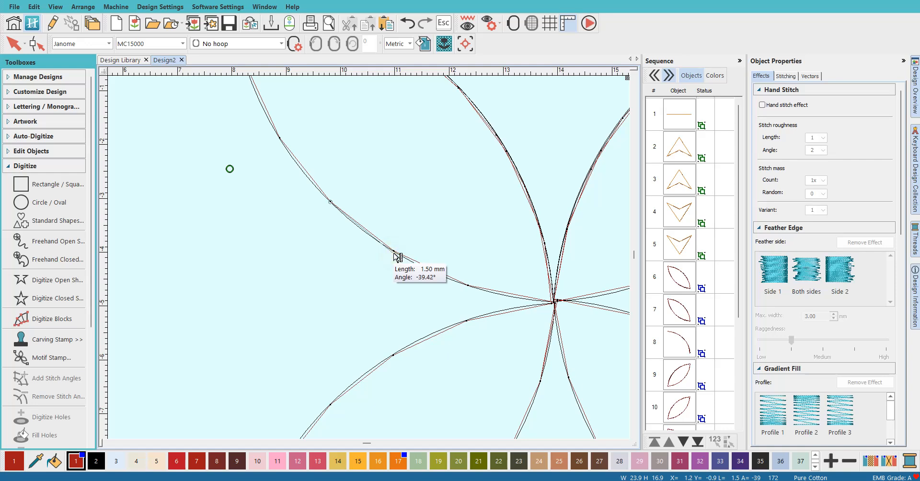
scroll(538, 311, "down", 3)
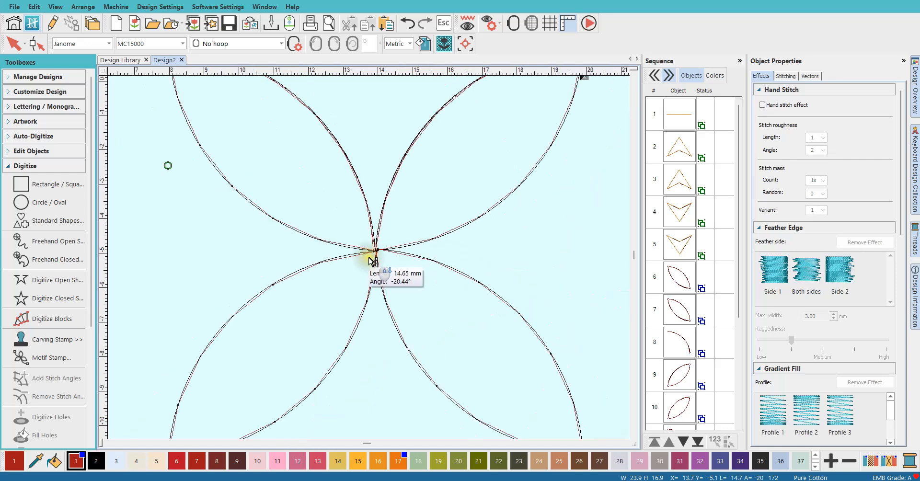
Ungroup the four-petal flower motif and isolate its upper-left petal, object 6, by hiding all unselected objects.
right_click(672, 305)
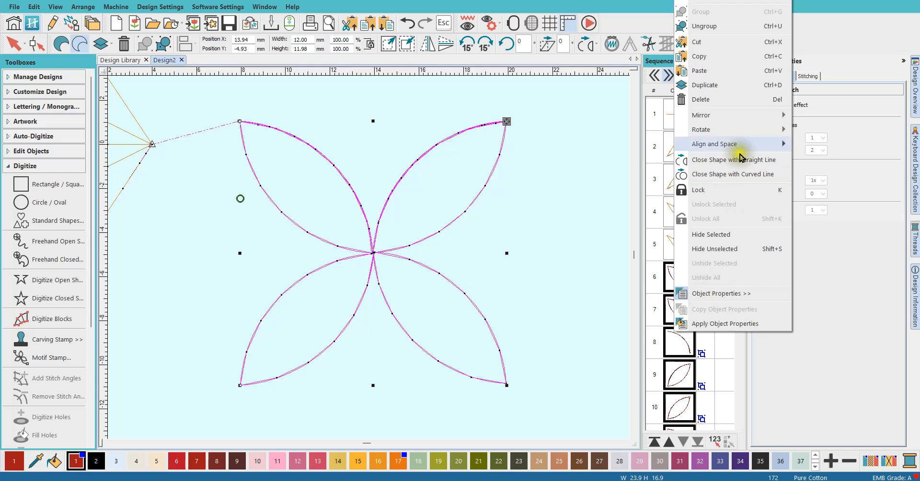
left_click(698, 27)
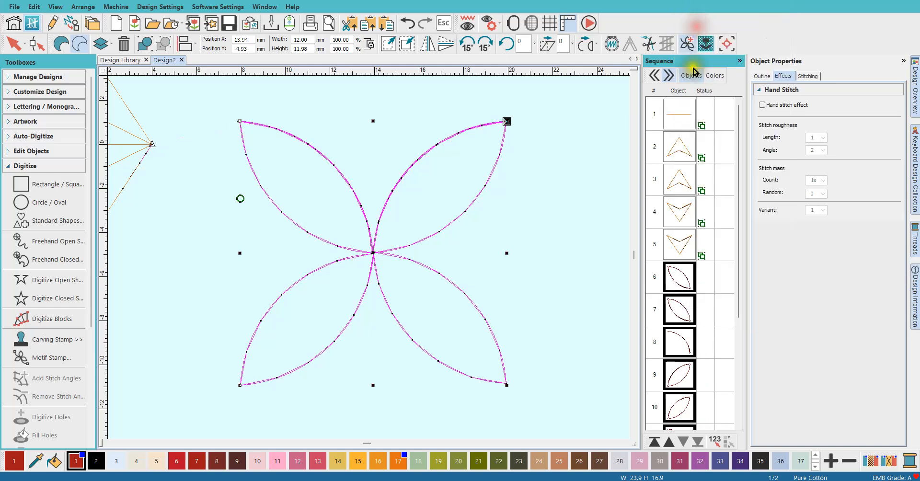
left_click(677, 272)
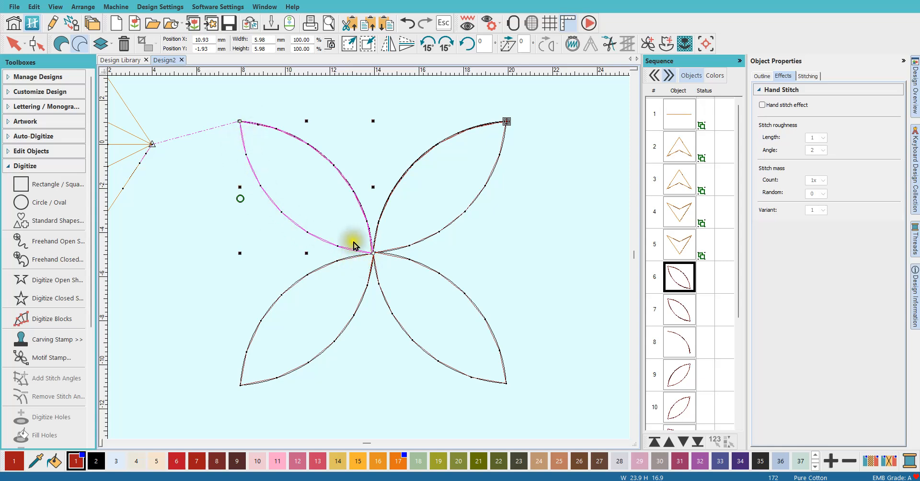
right_click(677, 284)
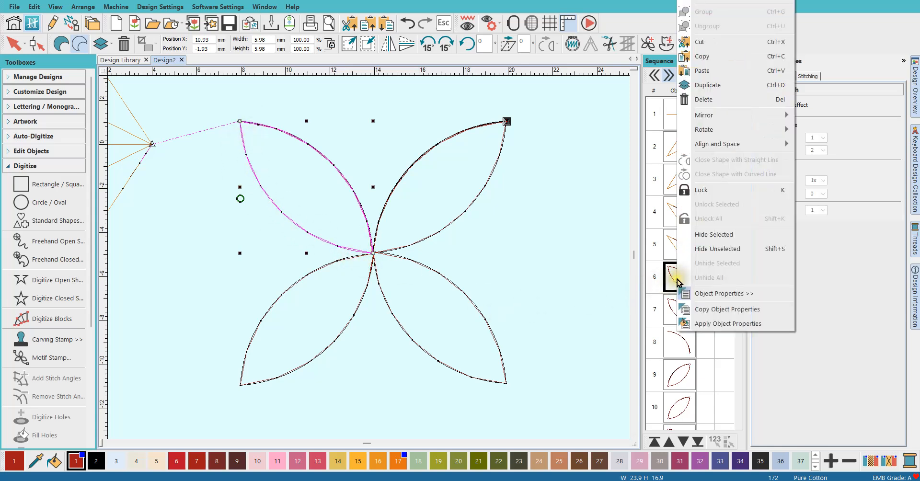
left_click(710, 252)
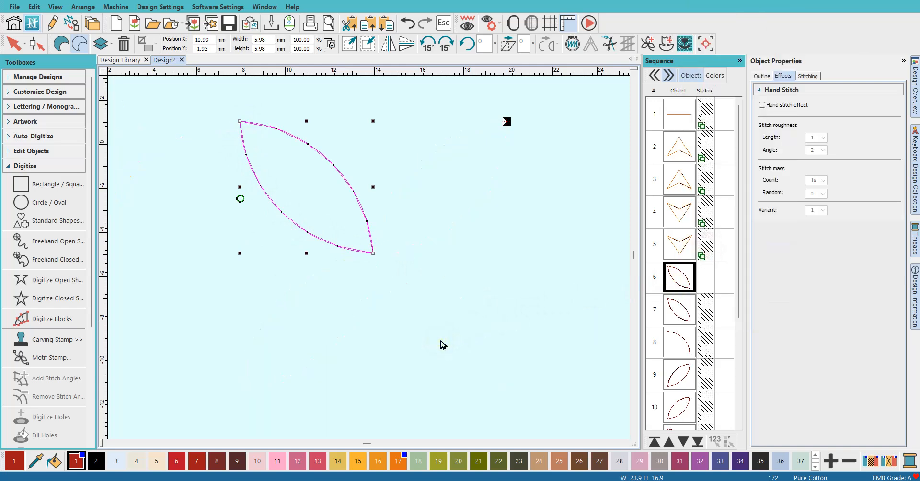
left_click(439, 340)
Set the stitch length of the isolated petal, object 6, to 5 mm and deselect it.
left_click(682, 281)
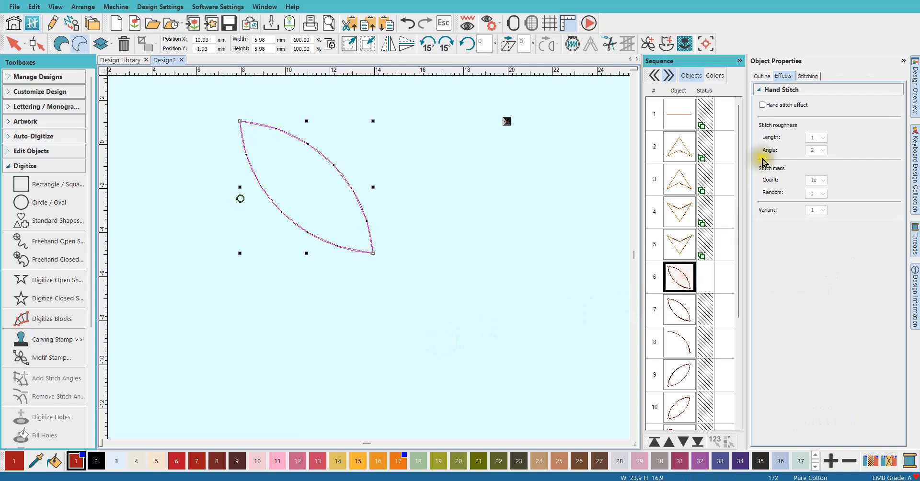
left_click(762, 75)
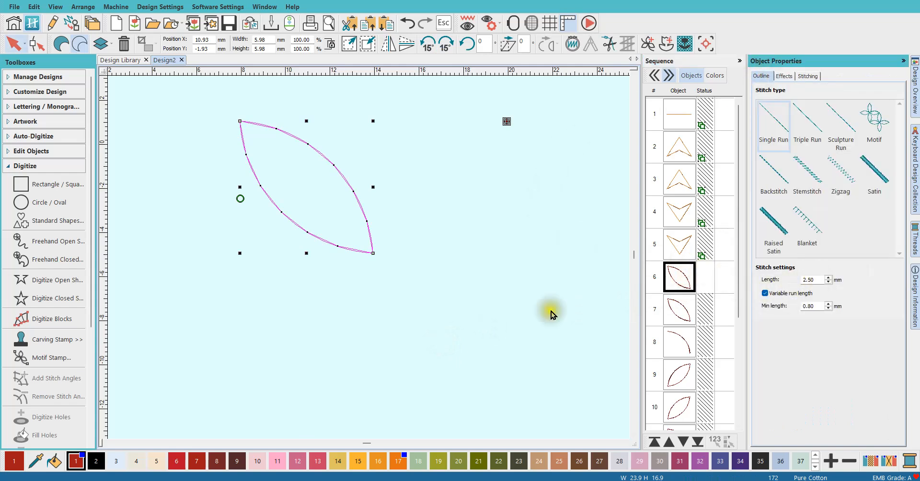
left_click(815, 280)
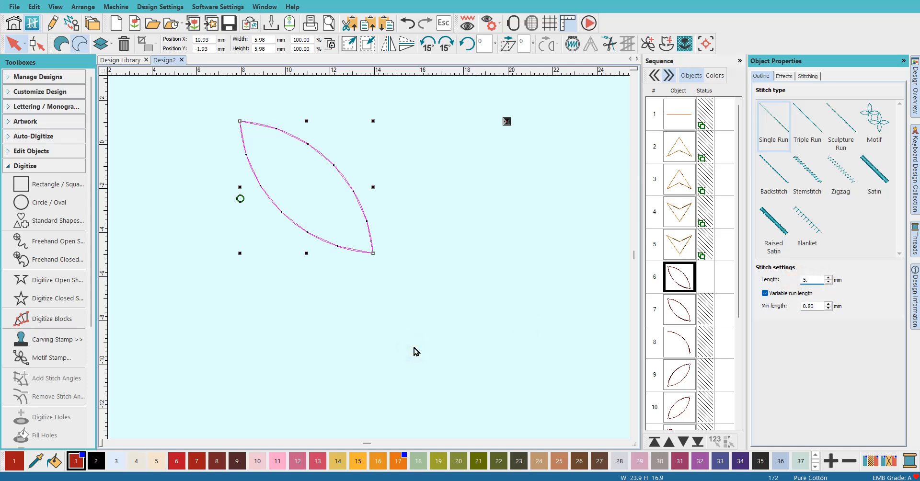
left_click(316, 344)
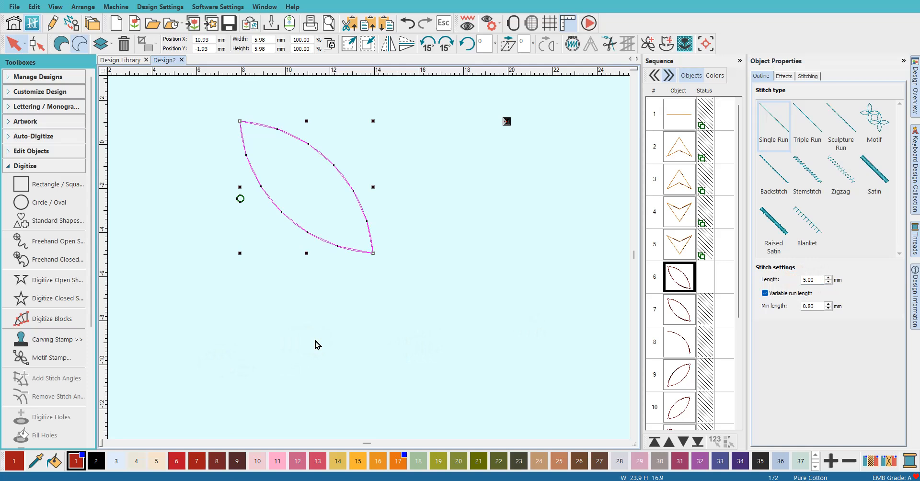
left_click(413, 321)
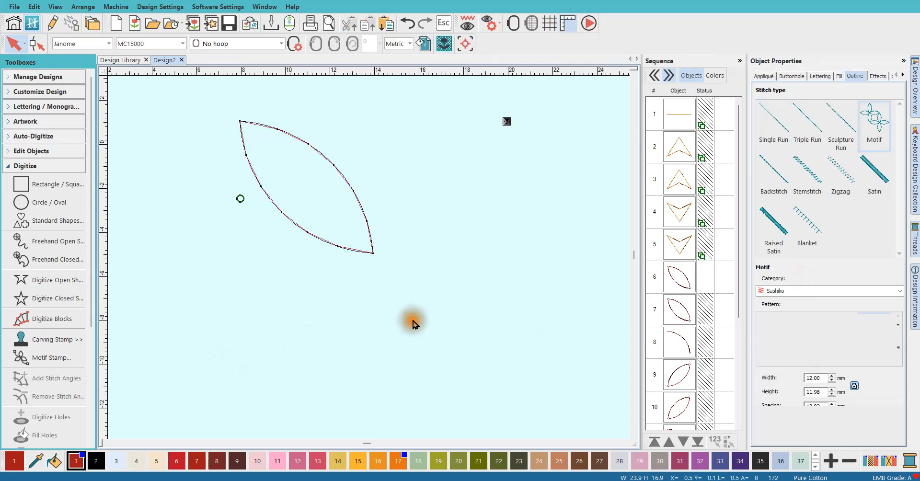
Reselect the isolated petal, object 6, and set its stitch length to 7 mm.
left_click(372, 252)
left_click_drag(820, 280, 787, 282)
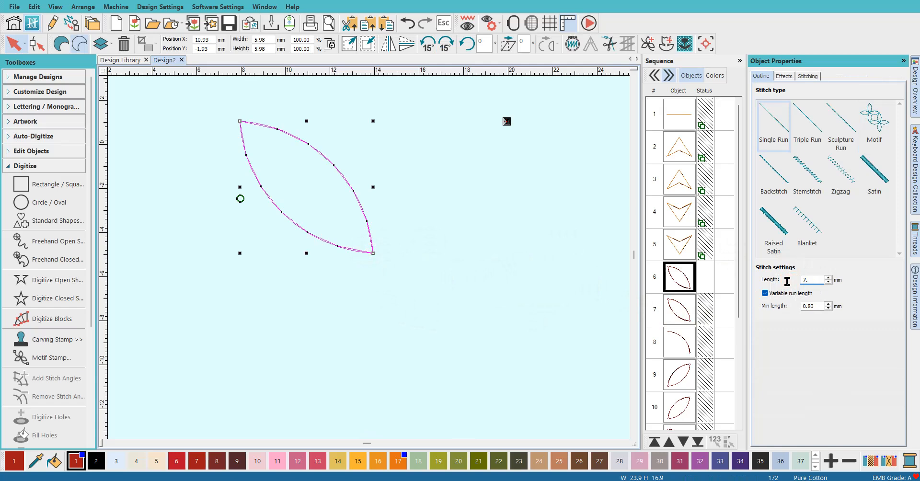
type("7.")
key("Return")
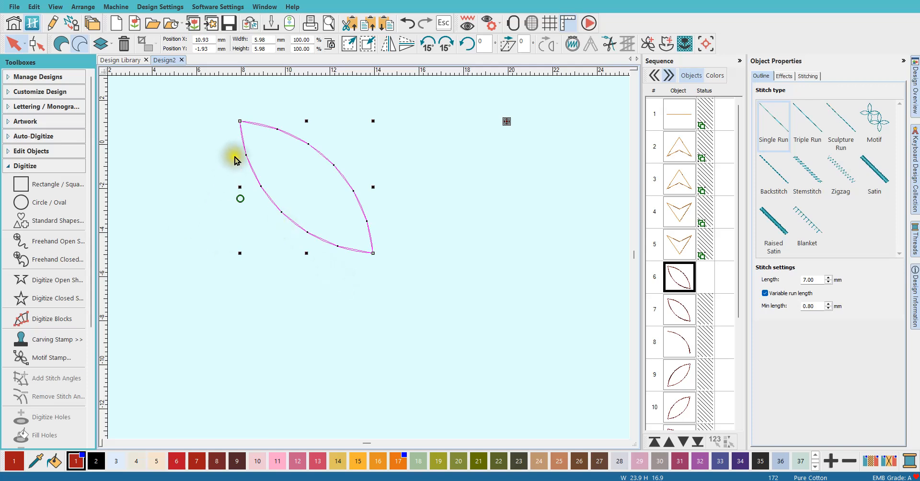
left_click(38, 167)
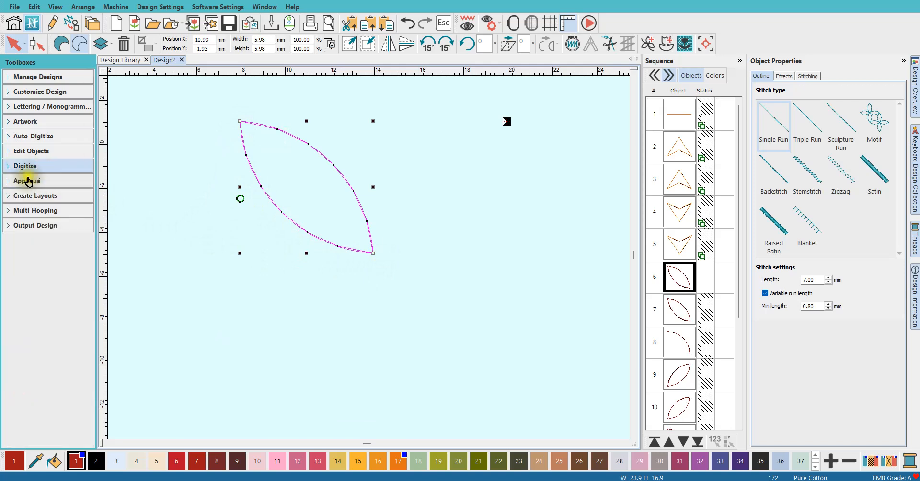
left_click(28, 167)
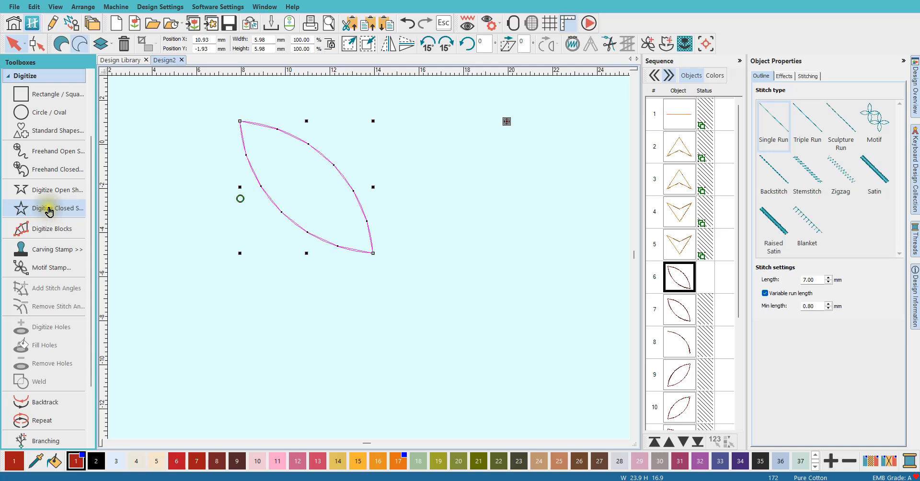
left_click(46, 189)
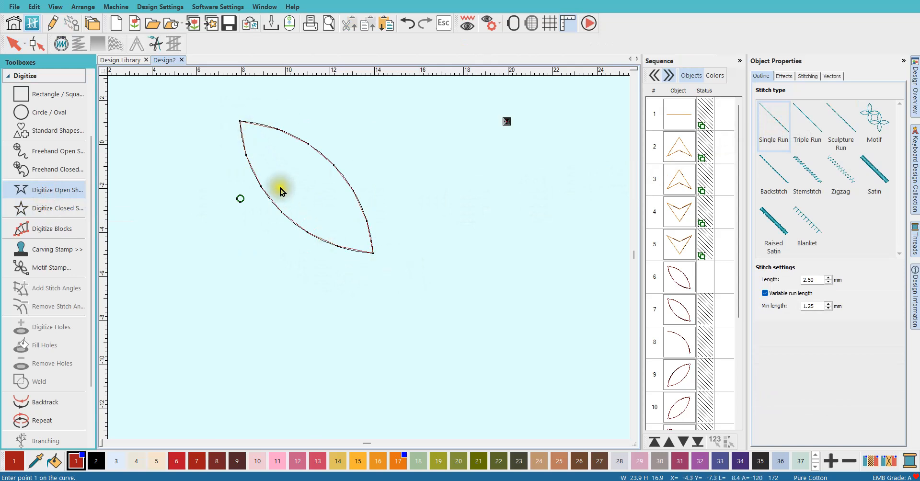
key("Escape")
Unhide all hidden objects so the diamond and the full four-petal flower are shown again, and clear the selection.
scroll(280, 187, "down", 1)
scroll(391, 262, "down", 1)
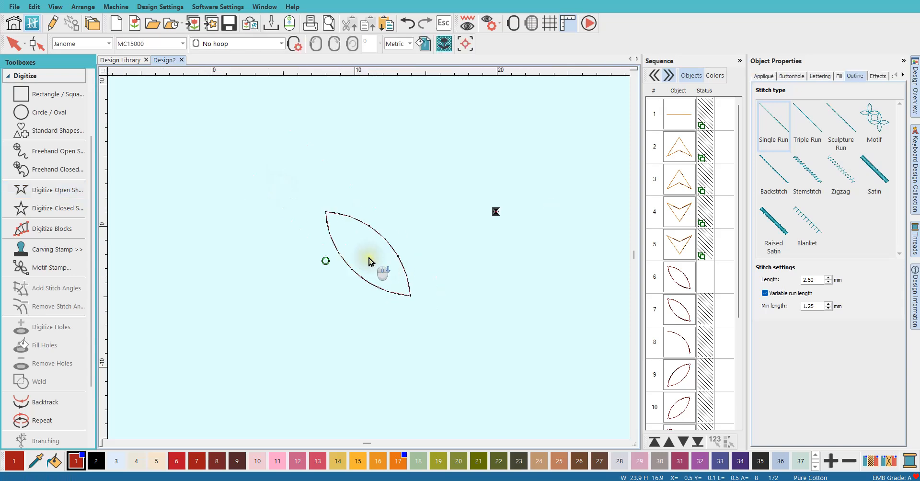
right_click(677, 279)
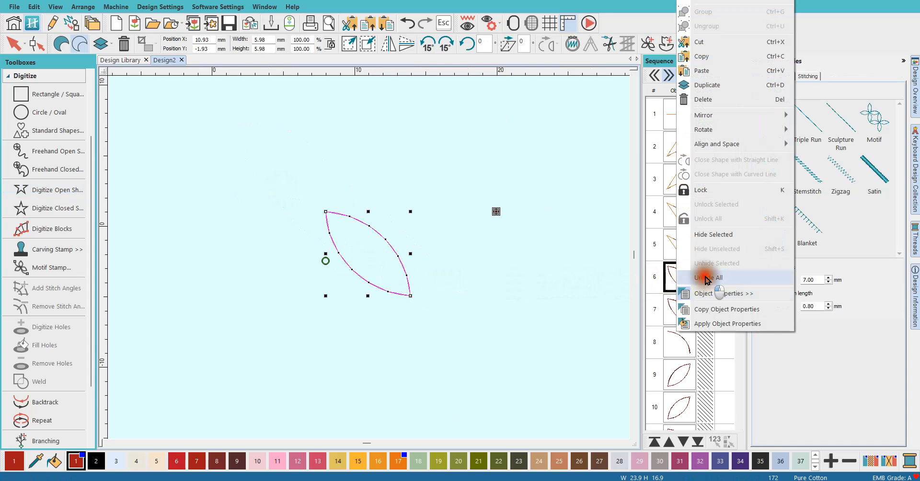
left_click(700, 294)
left_click(284, 288)
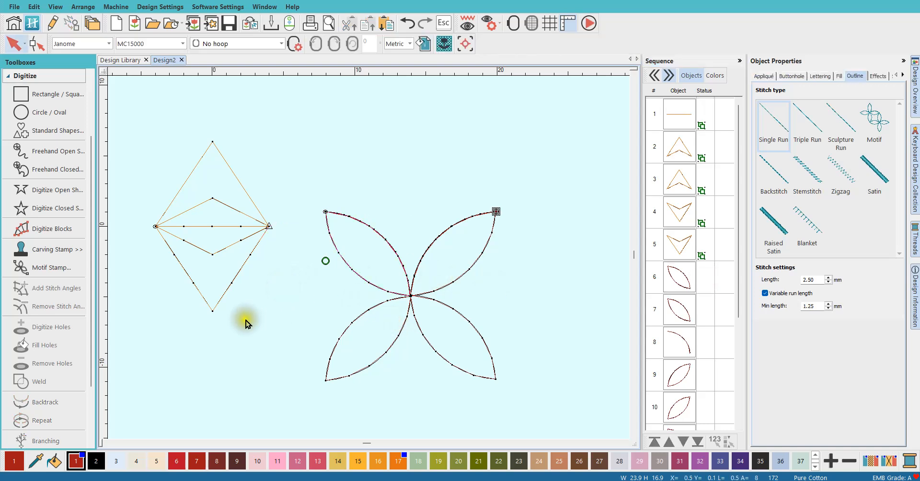